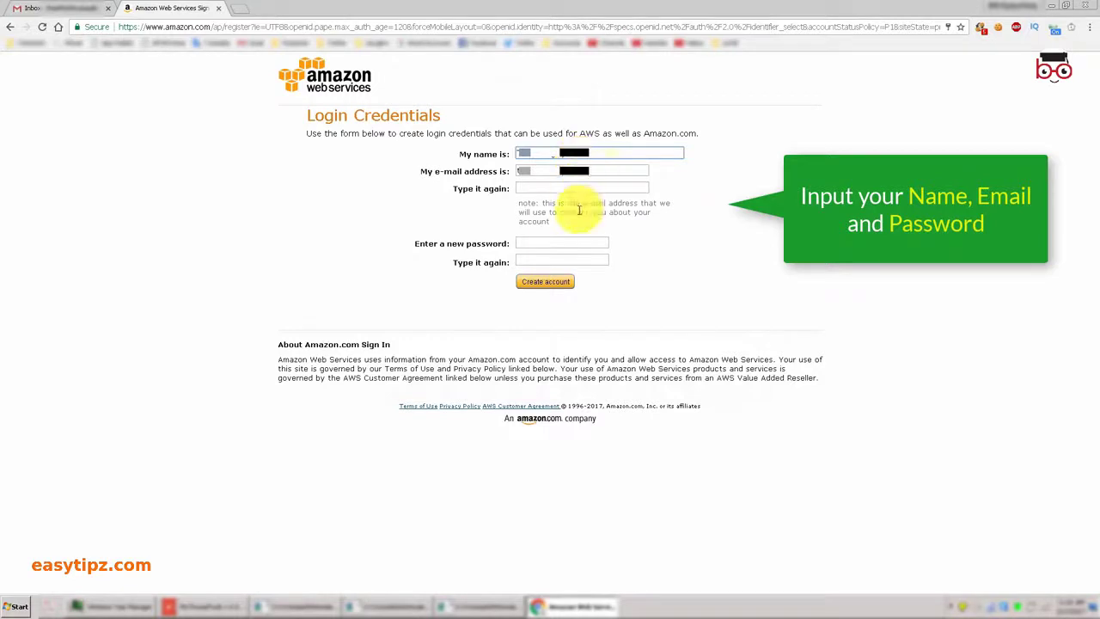
Confirm the password and e-mail address, then create the AWS login credentials.
click(584, 259)
text(•••••••••••)
triple_click(604, 172)
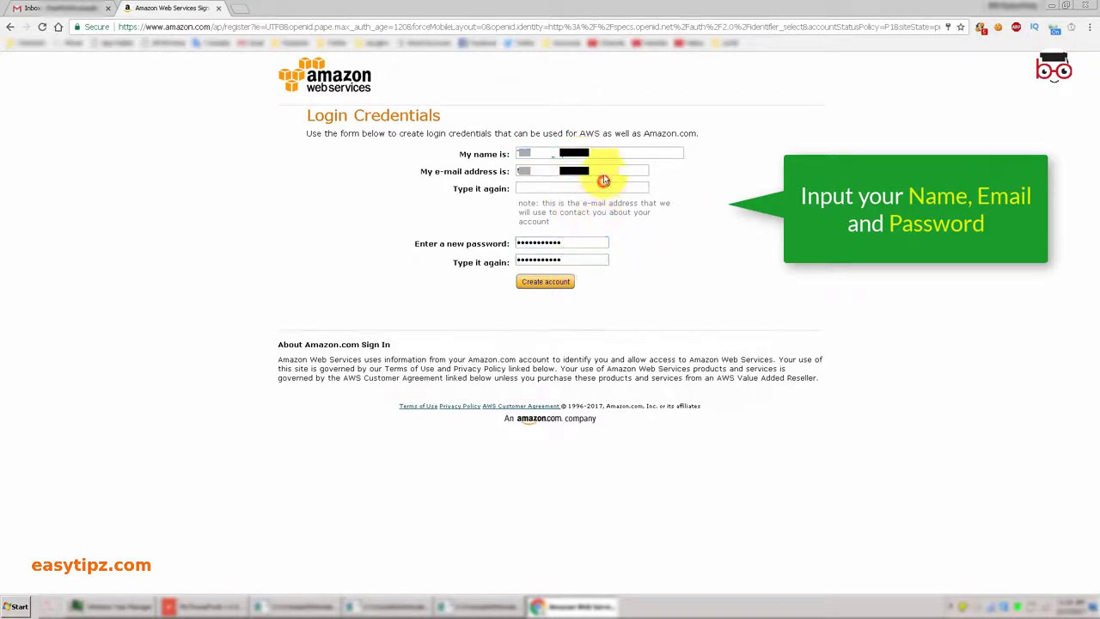
click(609, 188)
key(ctrl+v)
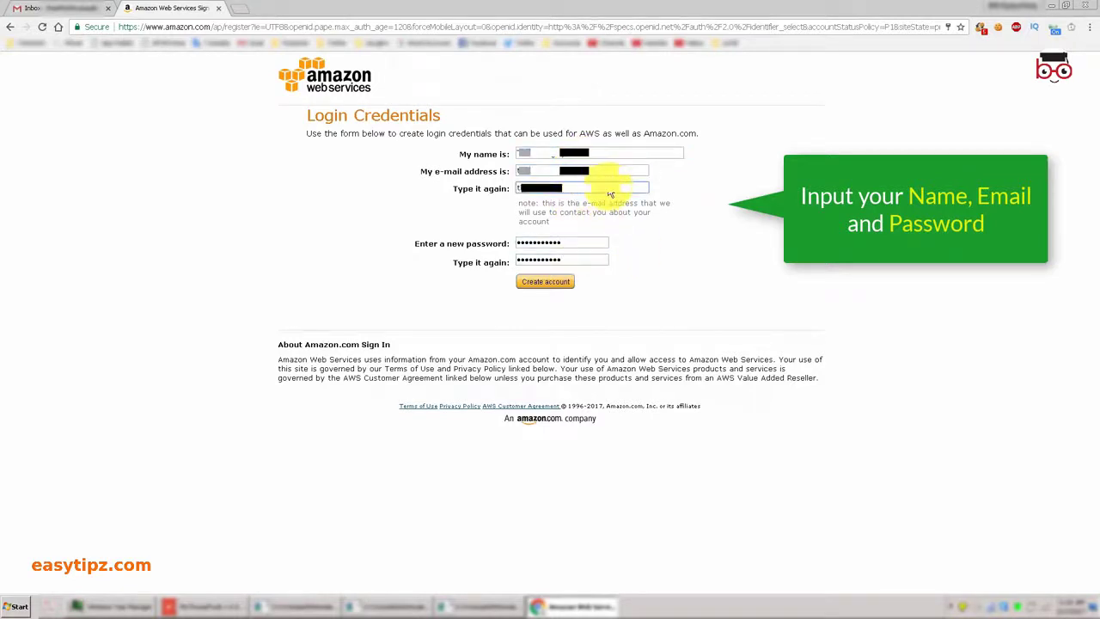
click(549, 287)
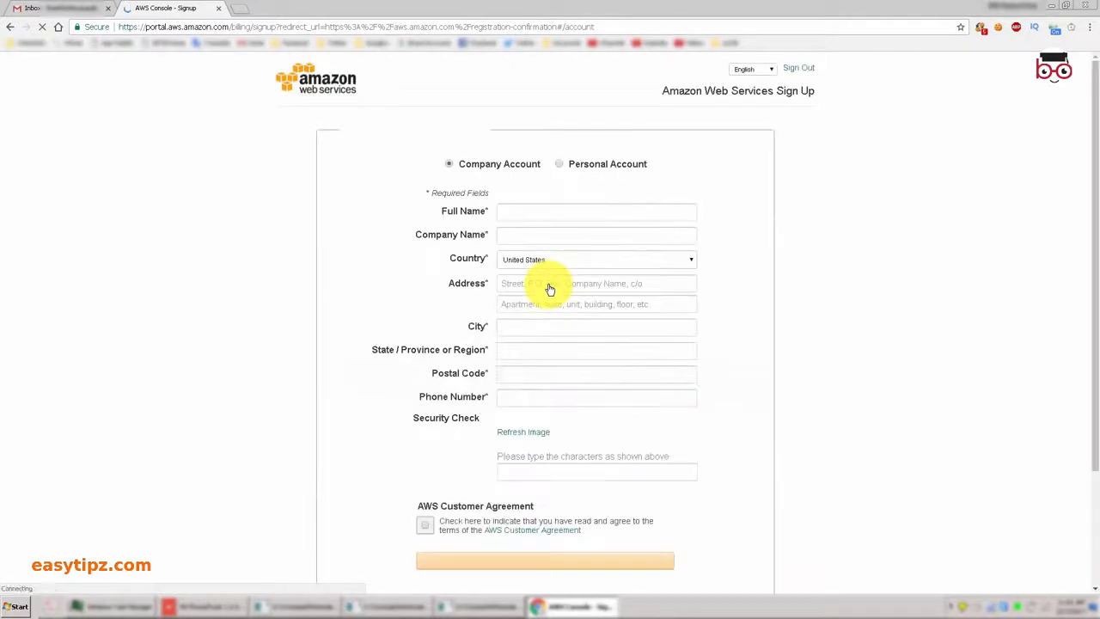
Choose a Personal account and enter full name, country, address '12', city and region.
click(560, 165)
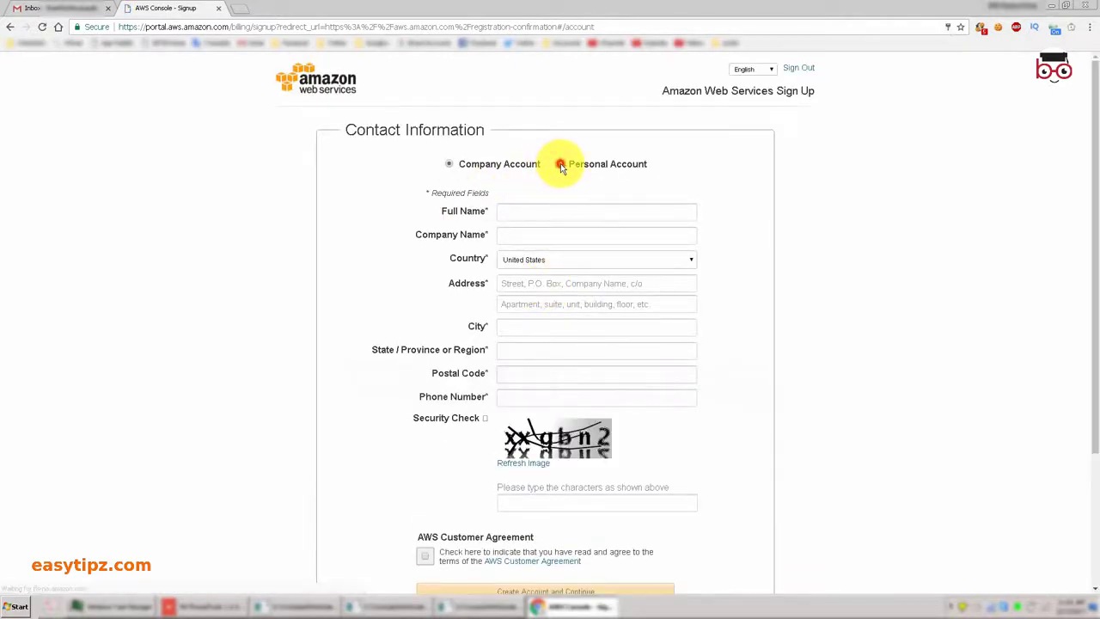
click(582, 210)
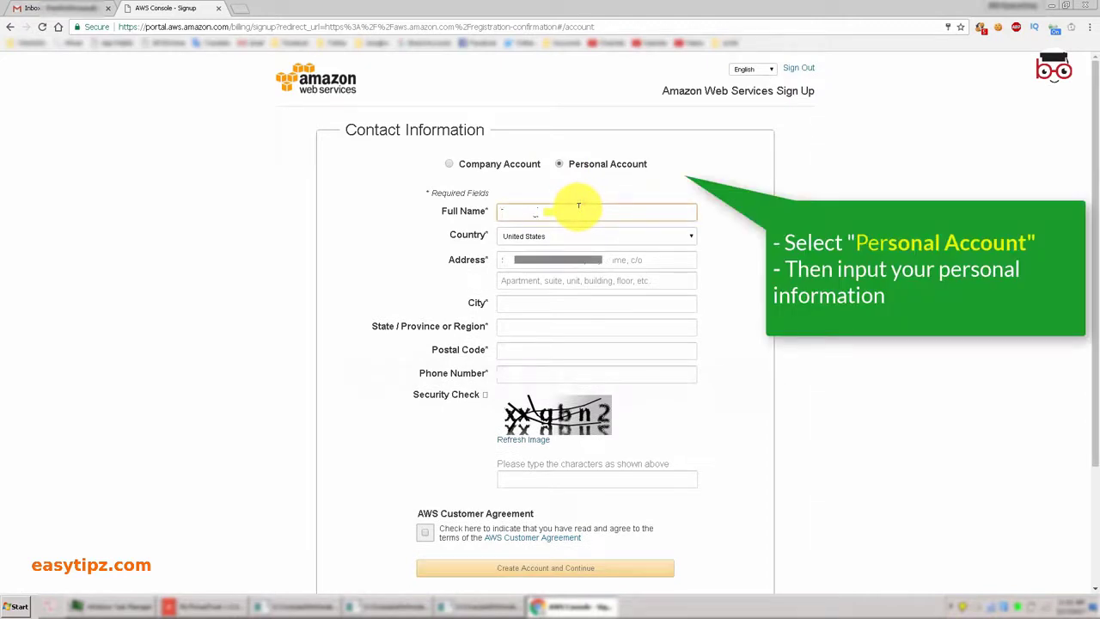
key(Tab)
text(venvi)
key(Tab)
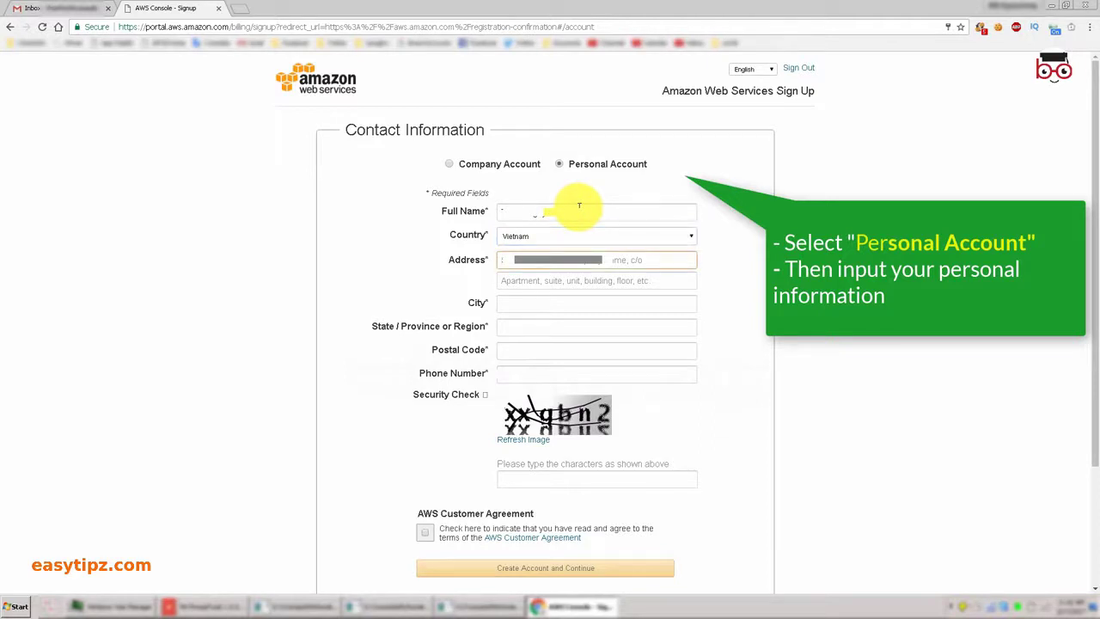
text(12)
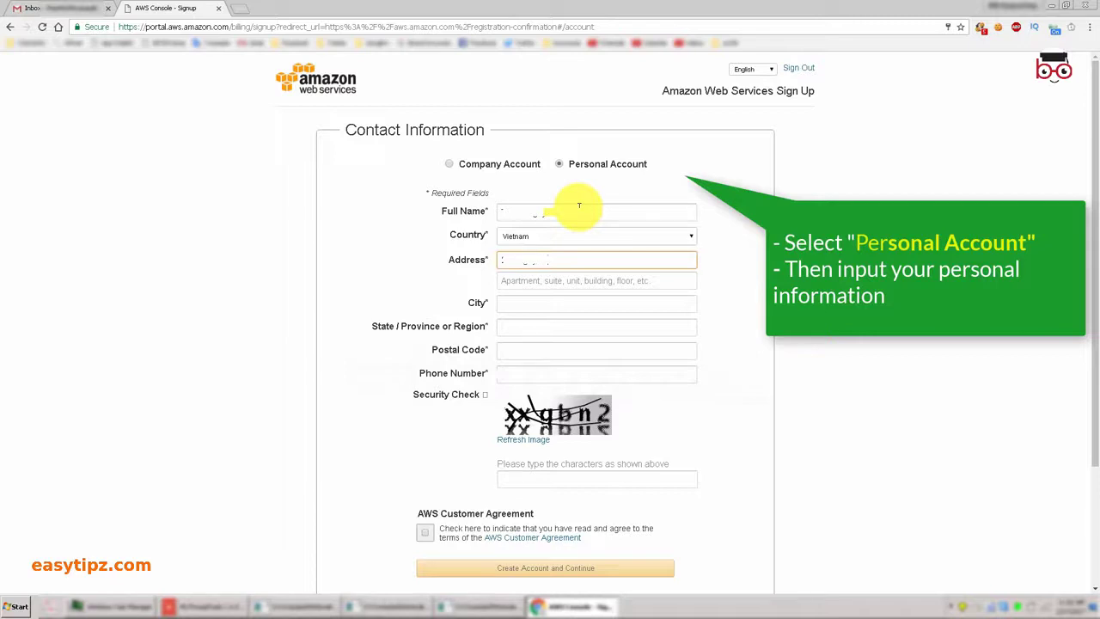
key(Tab)
text(Dong )
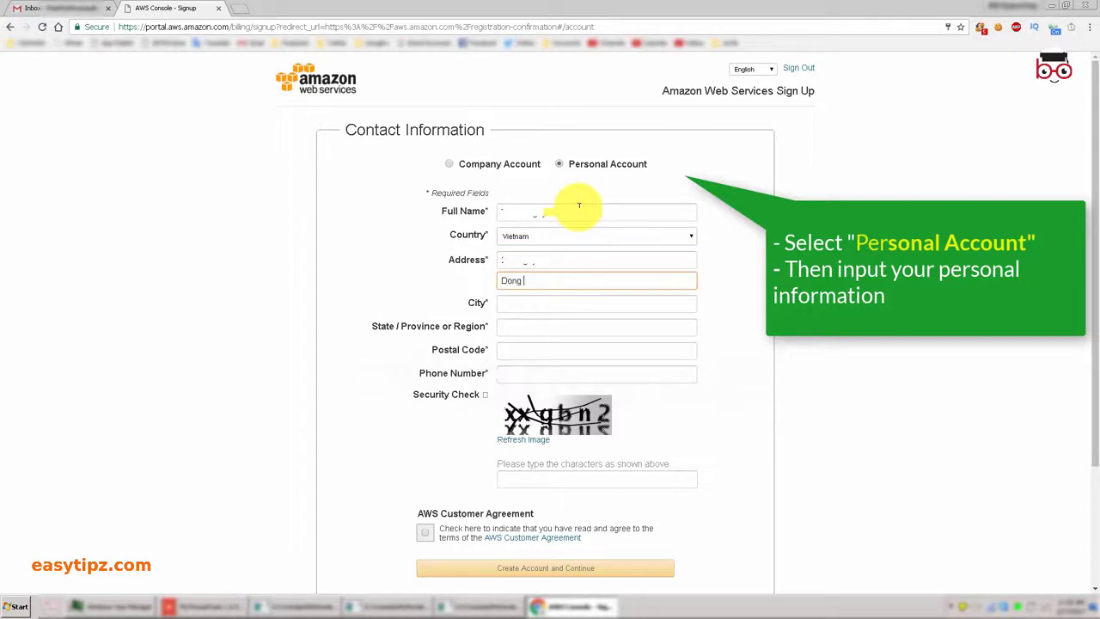
text(Da)
text(Hanoi)
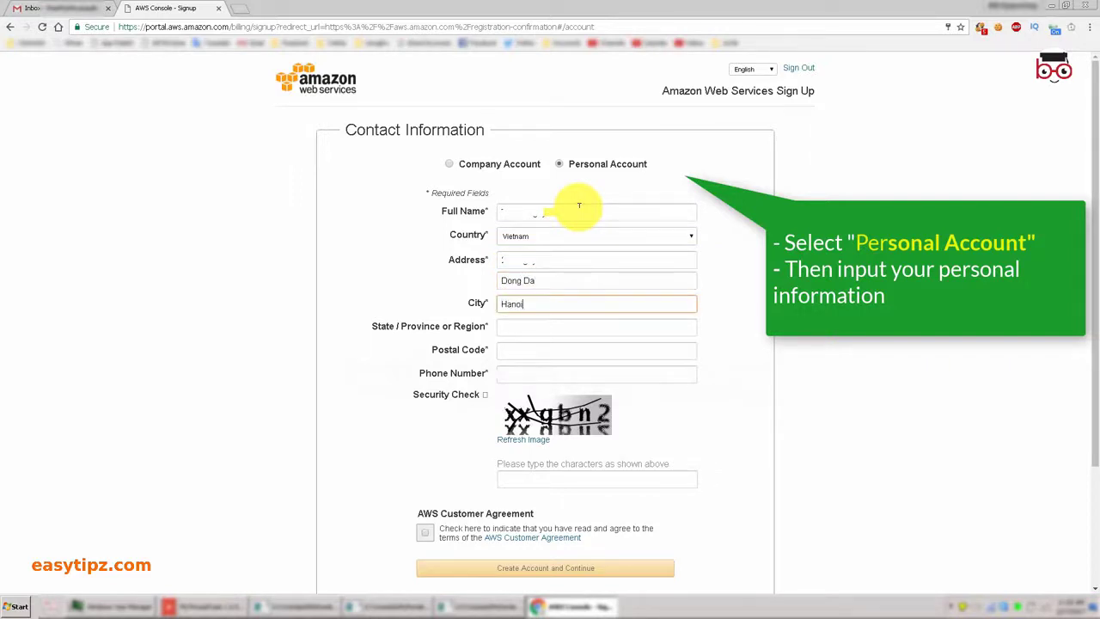
key(Tab)
text(Hano)
Correct the district to 'Dong Da', set postal code 100000 and enter the phone number.
drag(491, 280, 451, 299)
key(BackSpace)
text(Dong Da)
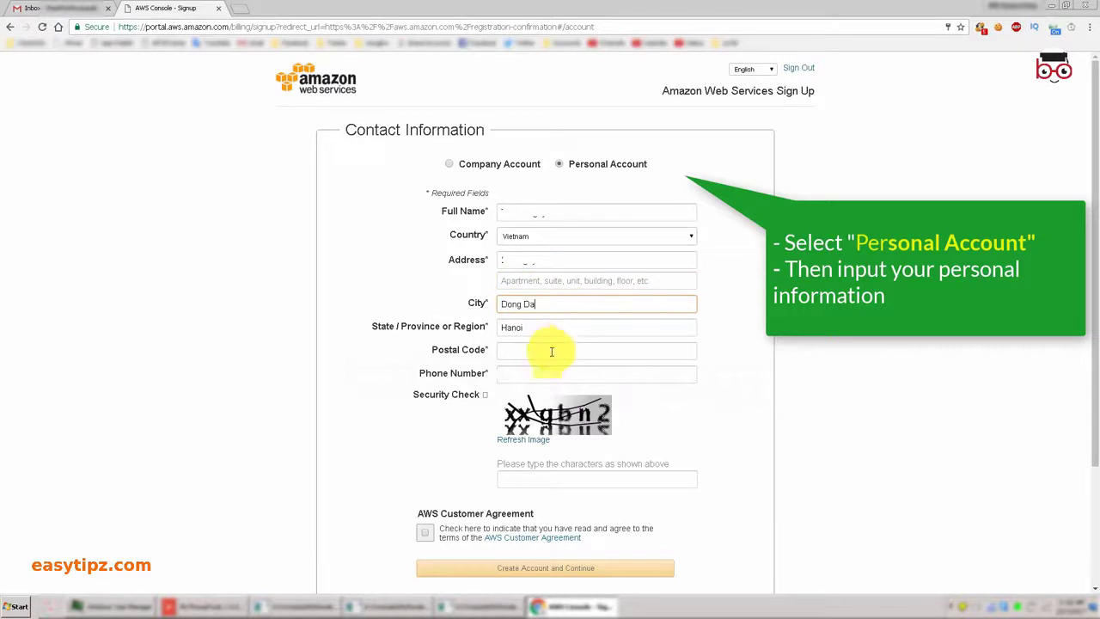
click(547, 353)
text(100000)
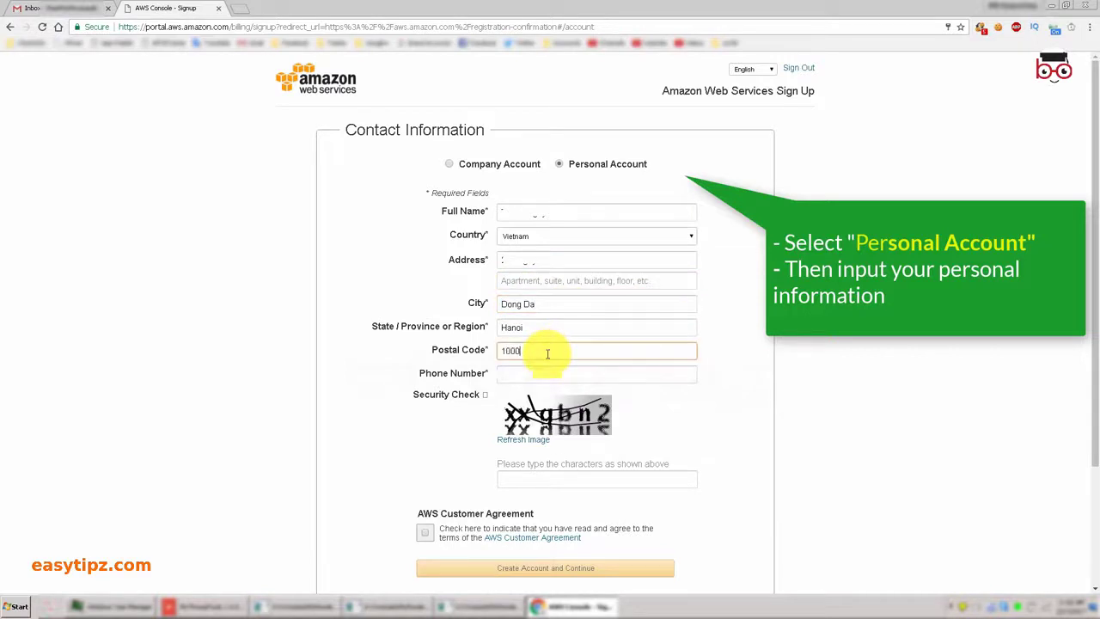
click(543, 371)
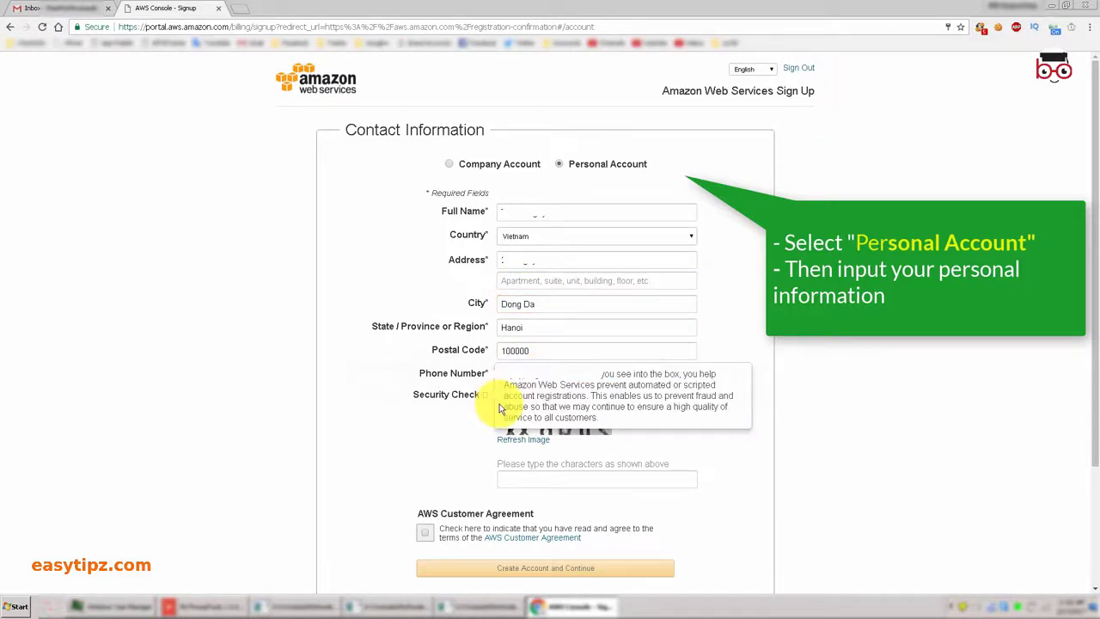
Enter the security check characters, accept the Customer Agreement and submit the contact details.
click(530, 480)
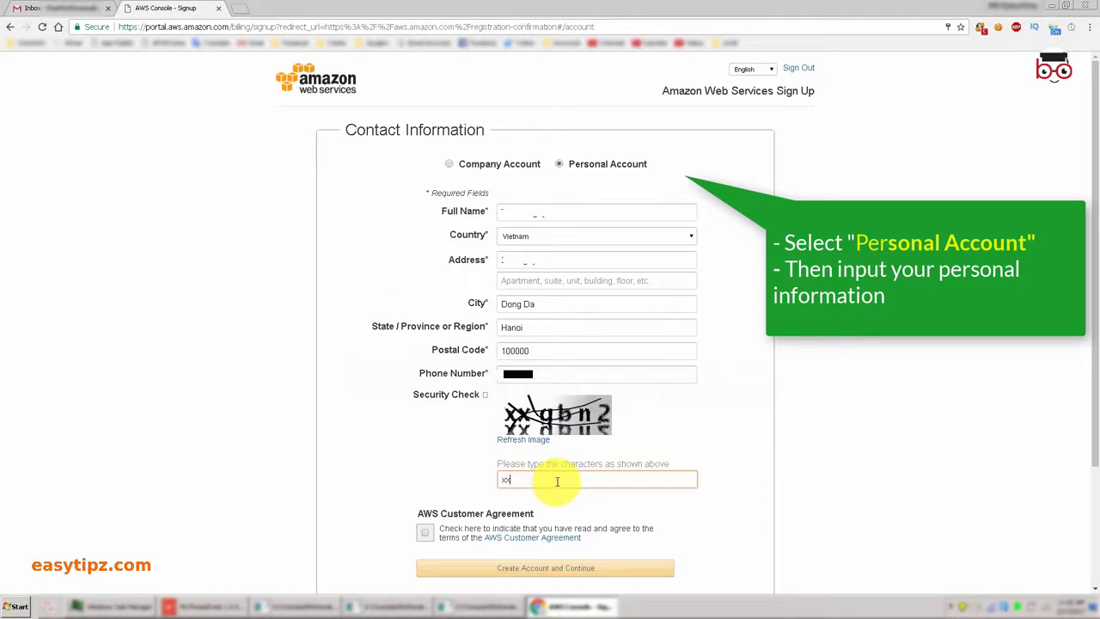
text(xxqbn2)
click(425, 532)
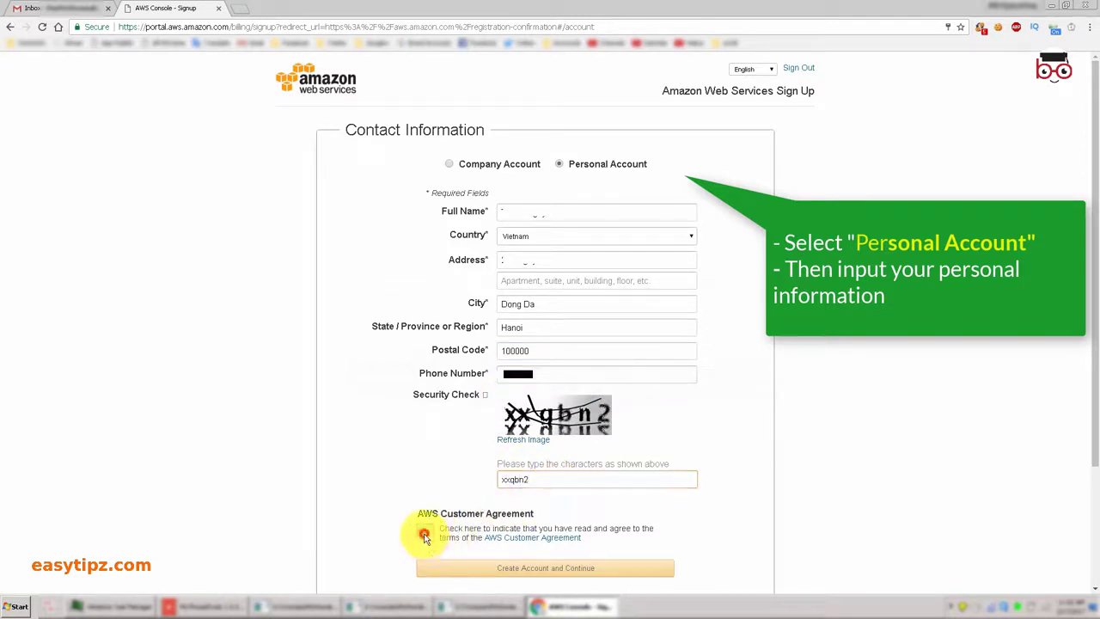
scroll(524, 455, down, 1)
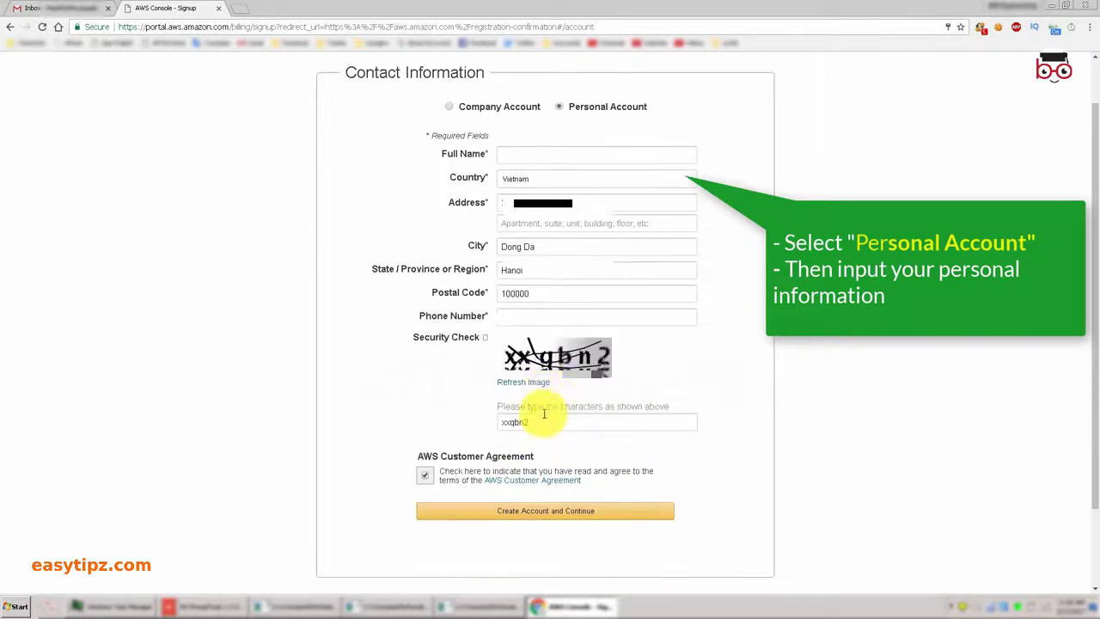
click(532, 511)
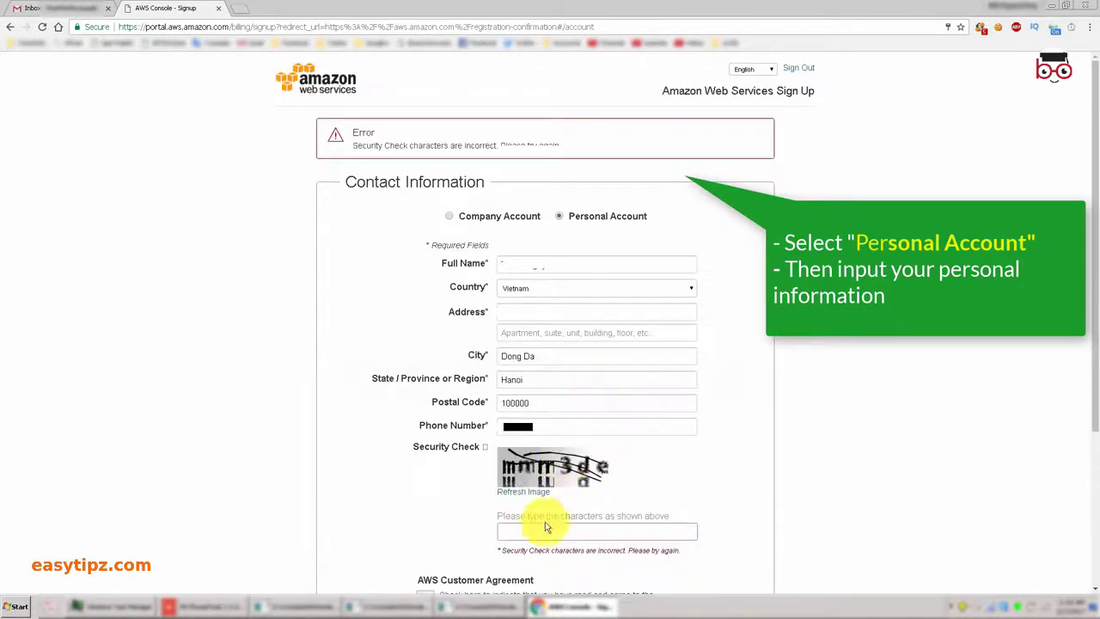
Re-enter the characters from the new security image and resubmit the contact details.
click(533, 531)
text(mmm3de)
scroll(559, 490, down, 1)
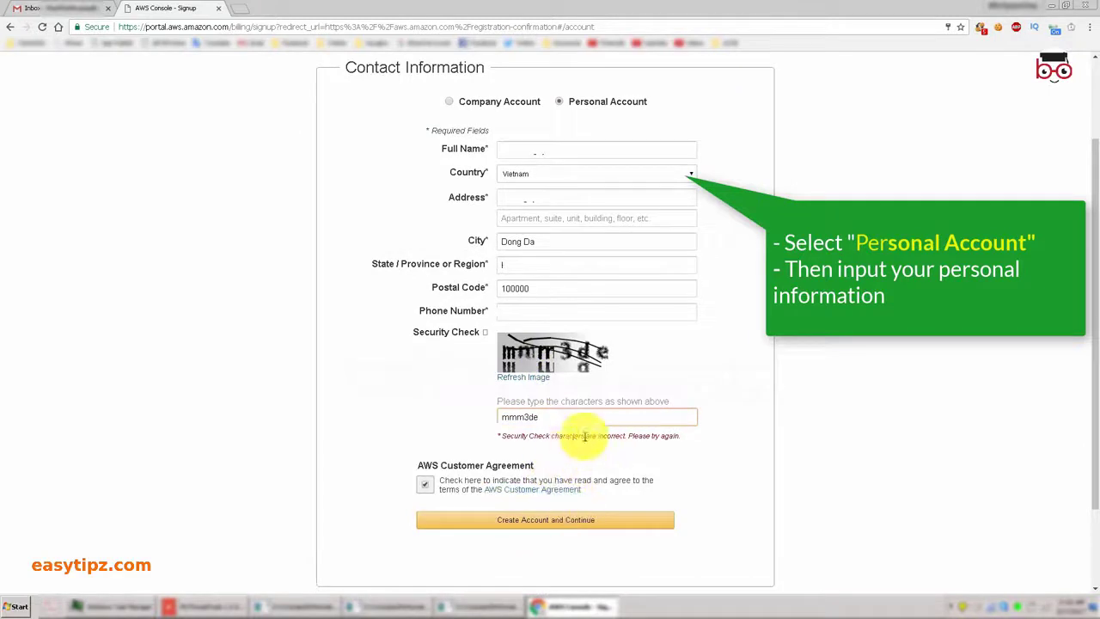
click(544, 521)
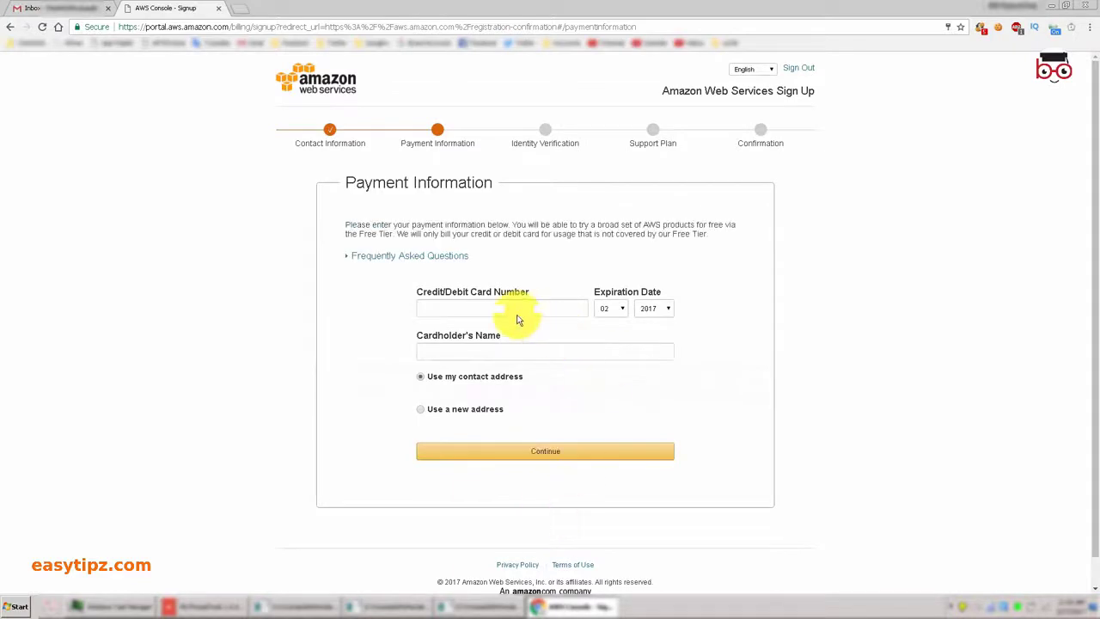
Enter the card number, expiry year 2018 and cardholder's name, then submit the payment details.
click(510, 306)
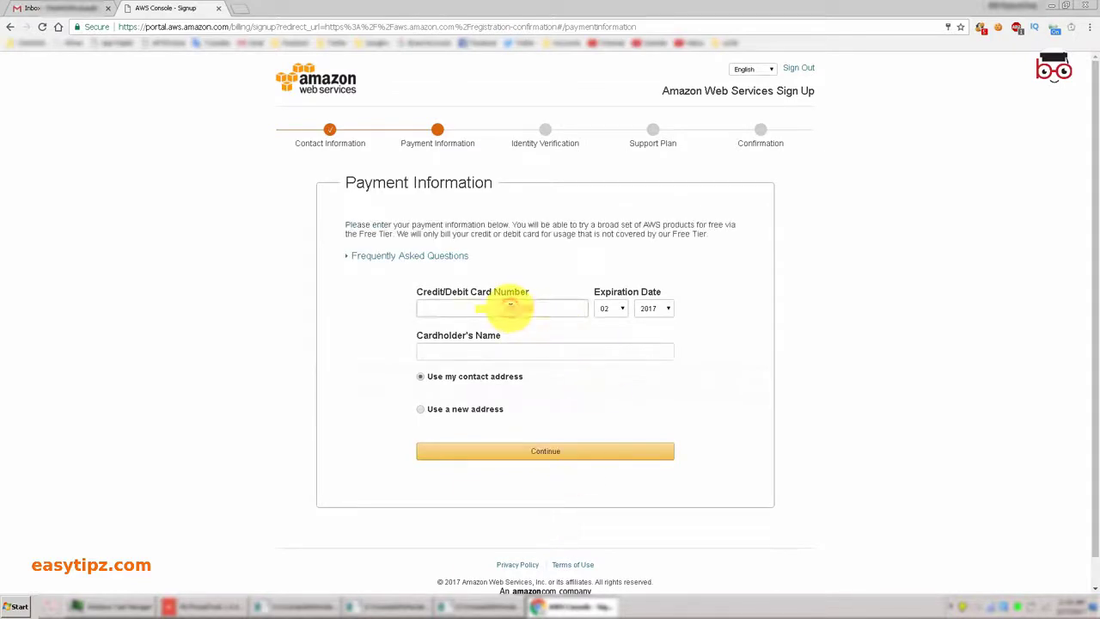
click(655, 308)
click(650, 331)
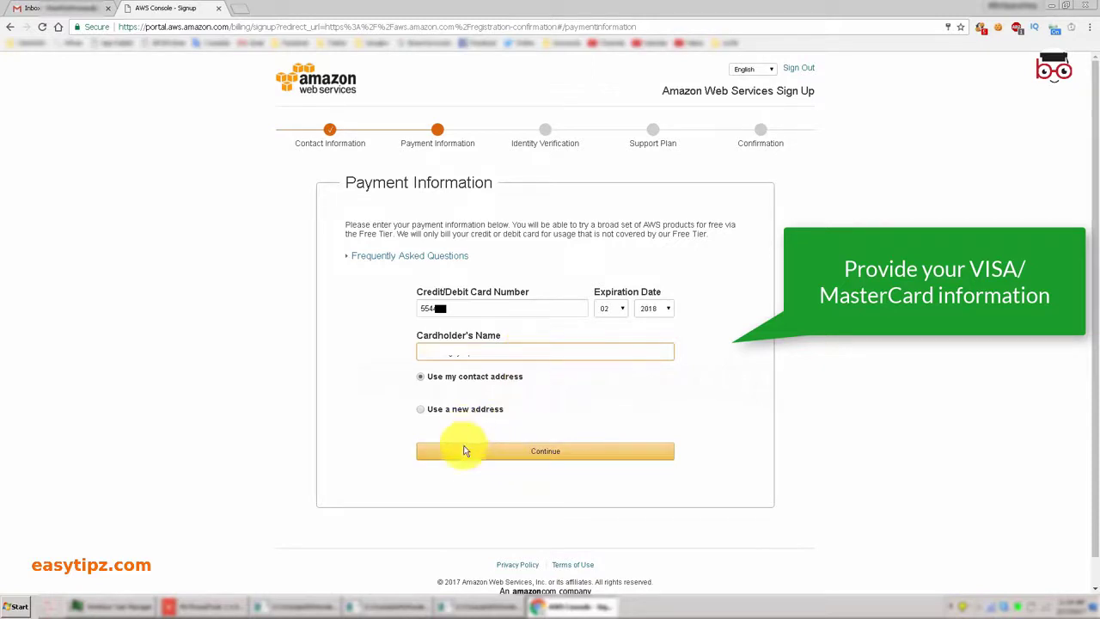
click(478, 452)
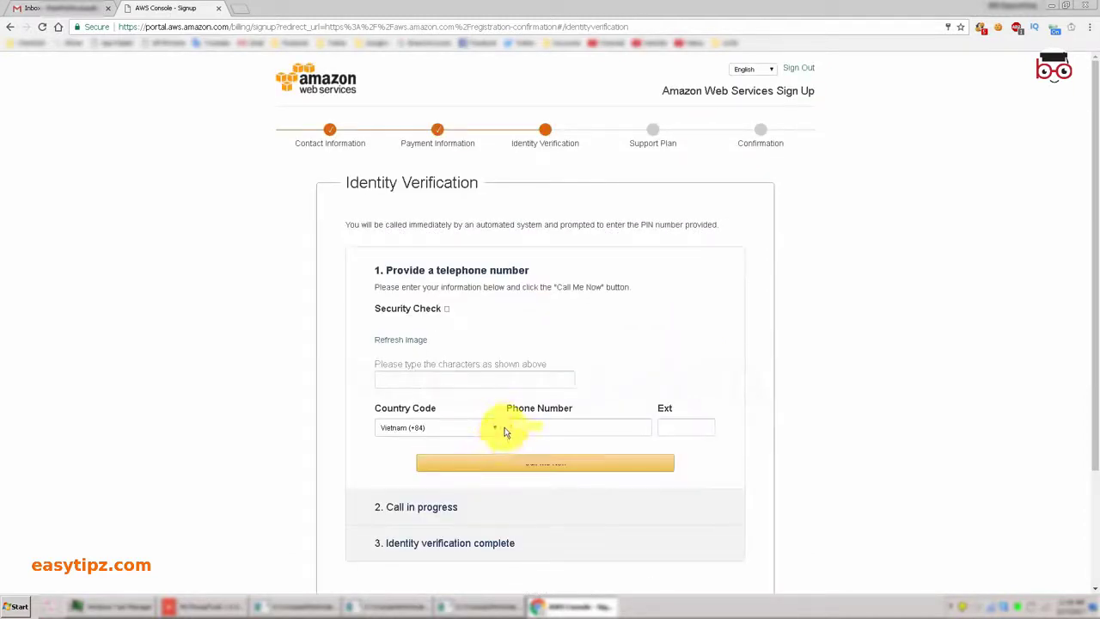
Enter the security characters and phone number, request the verification call, and note the PIN.
click(454, 415)
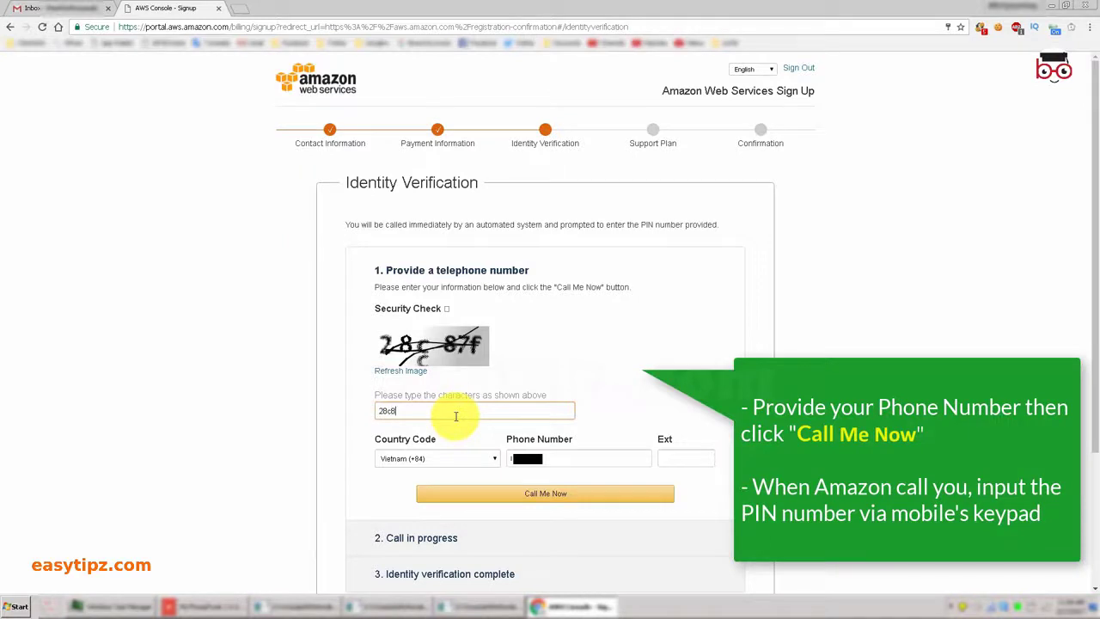
click(577, 495)
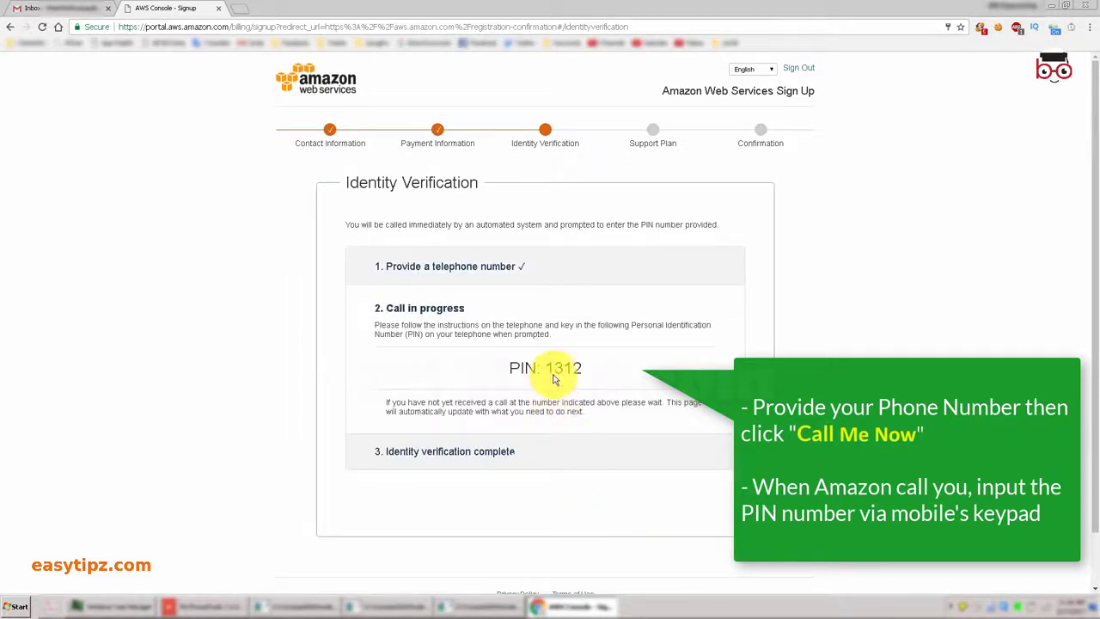
double_click(589, 367)
click(602, 367)
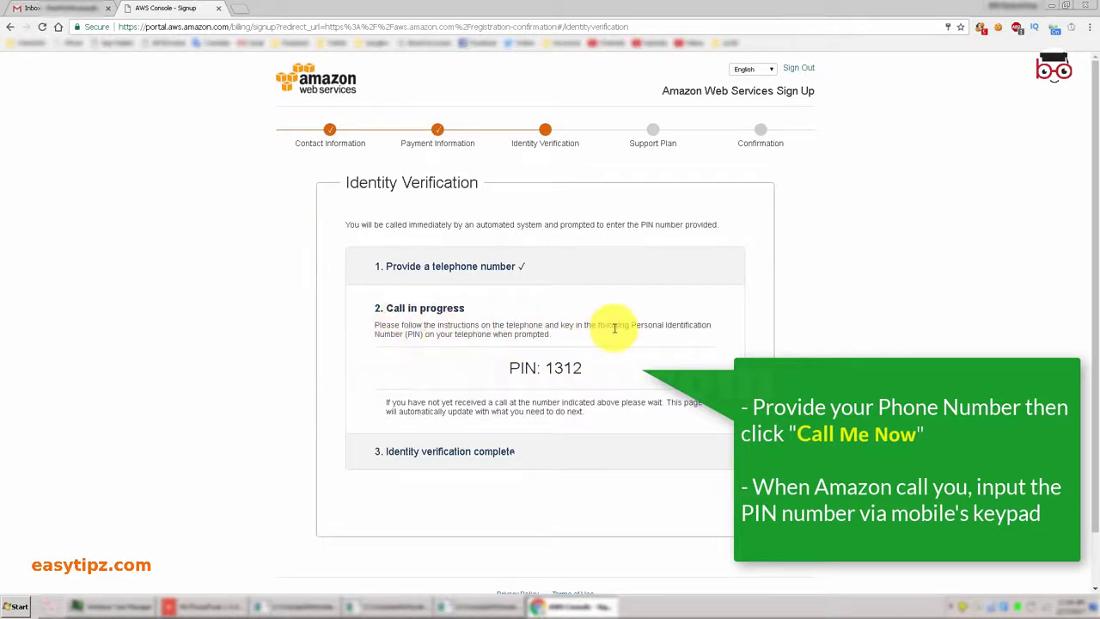
Key the PIN in during the call, then continue to the support plan choice.
drag(559, 334, 386, 326)
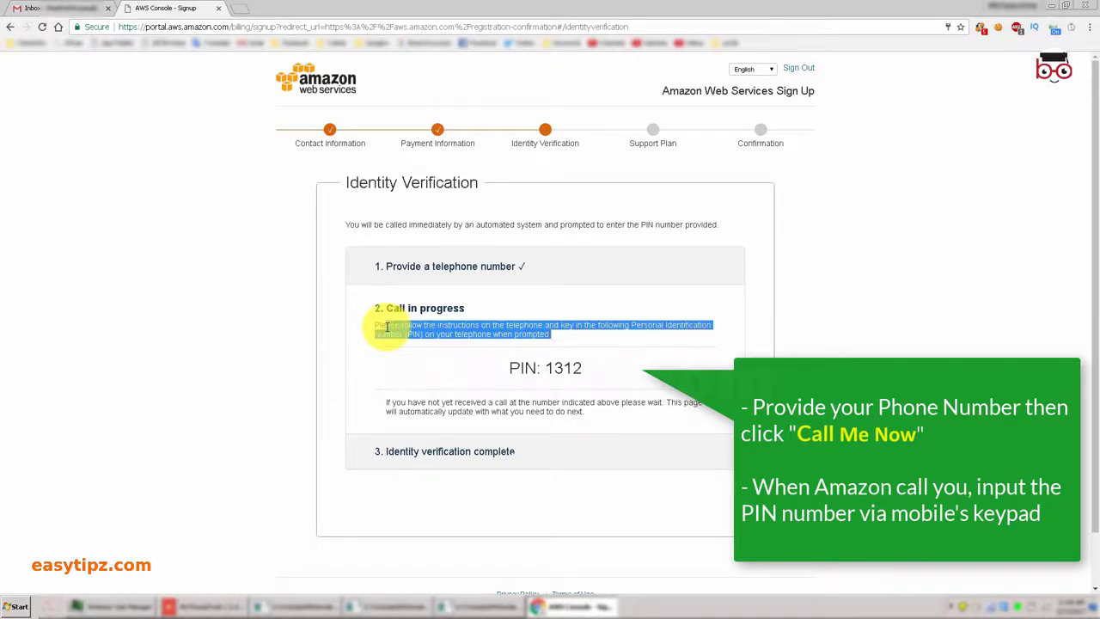
click(564, 448)
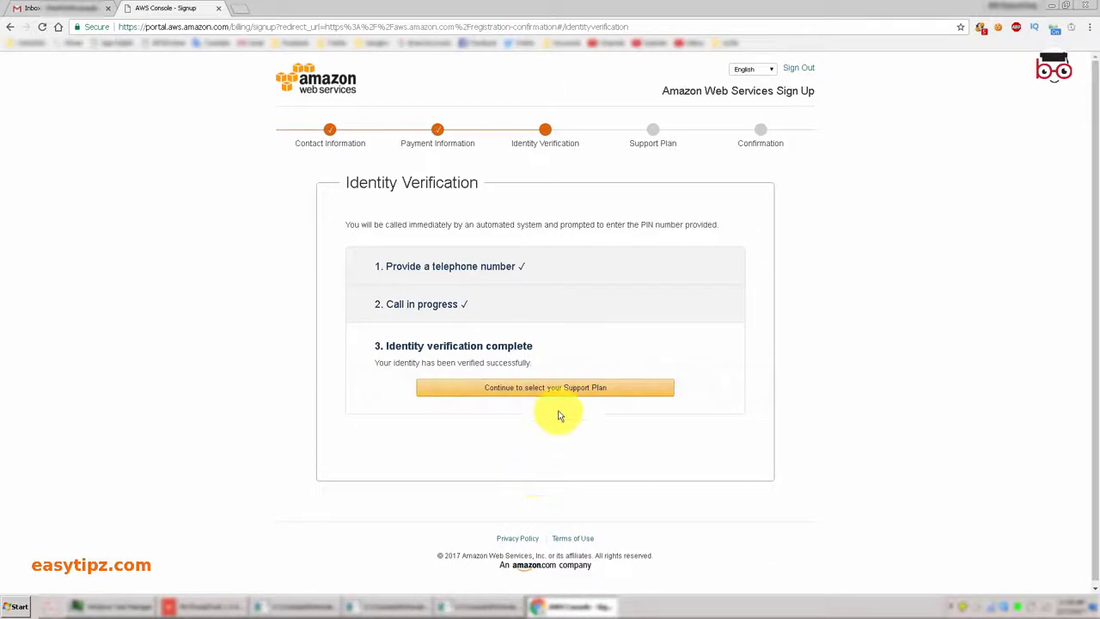
click(549, 391)
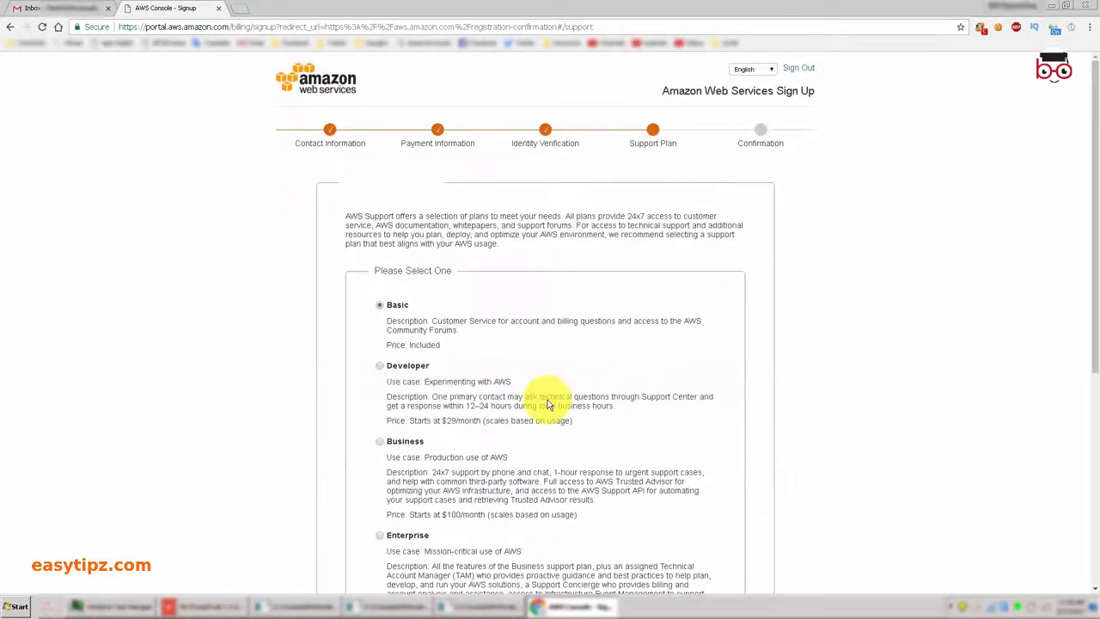
Select the free Basic support plan and confirm it to finish registration.
scroll(578, 333, down, 1)
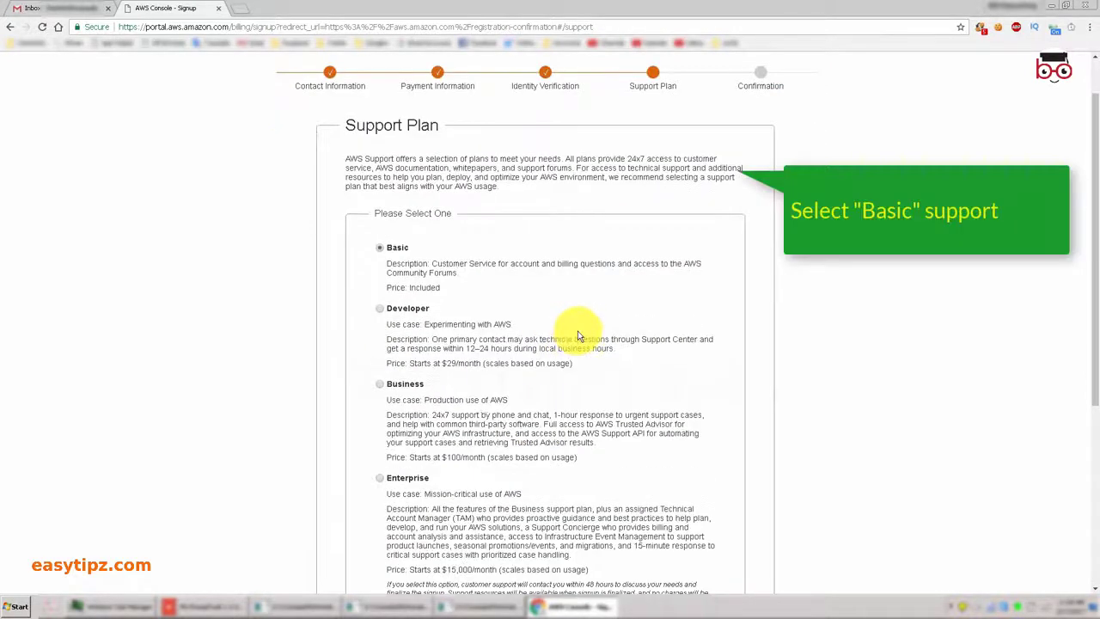
click(399, 249)
scroll(541, 411, down, 2)
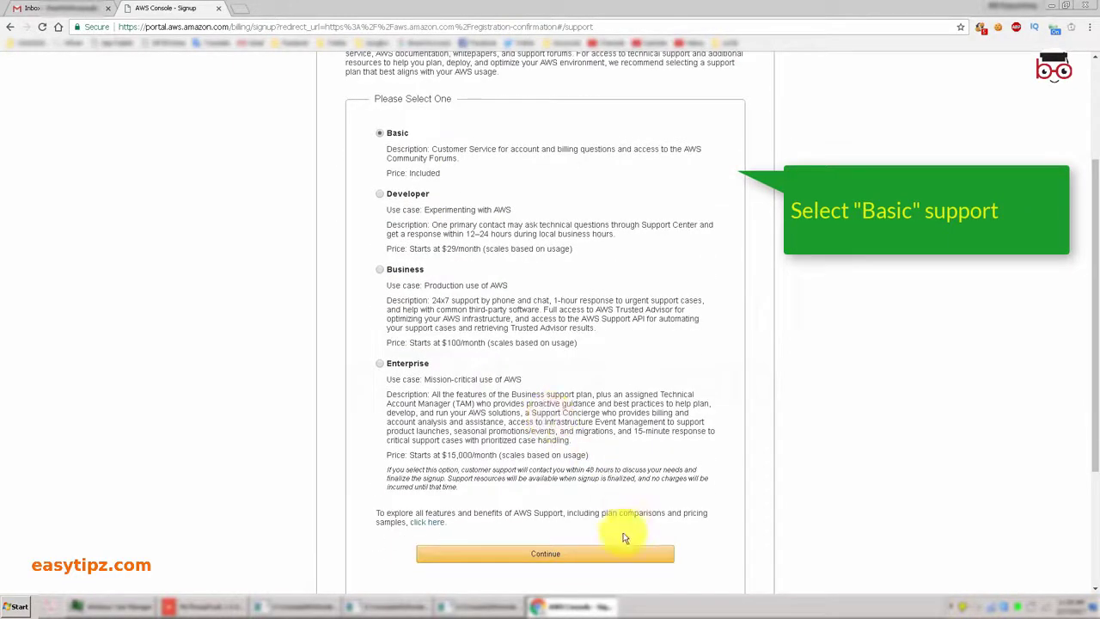
click(555, 554)
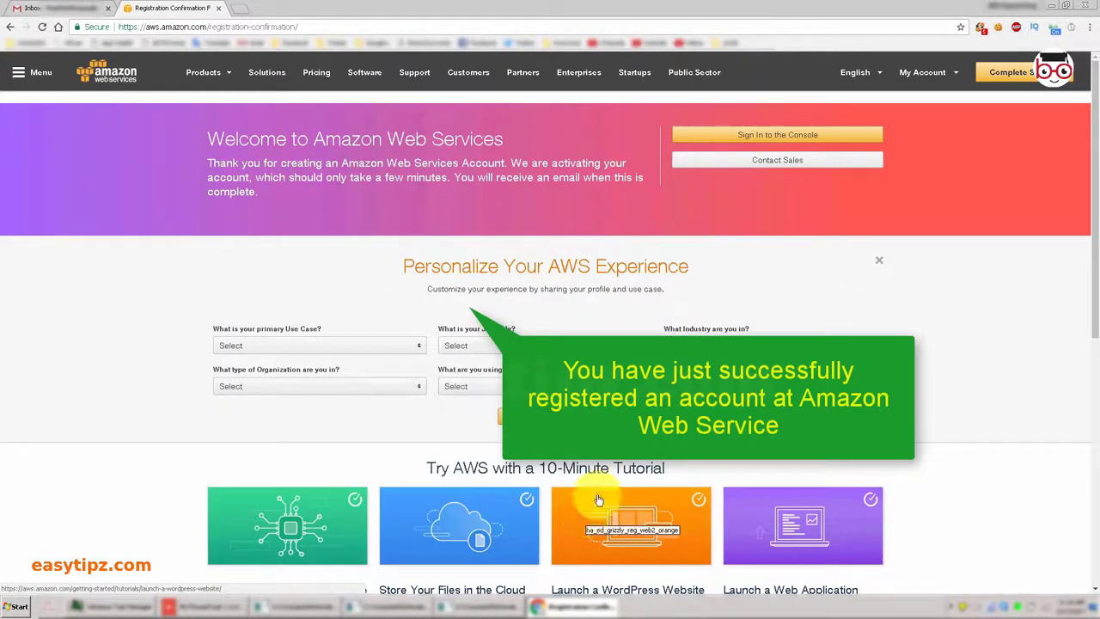
Proceed to sign-in and log in to the new account as a returning user.
click(1006, 70)
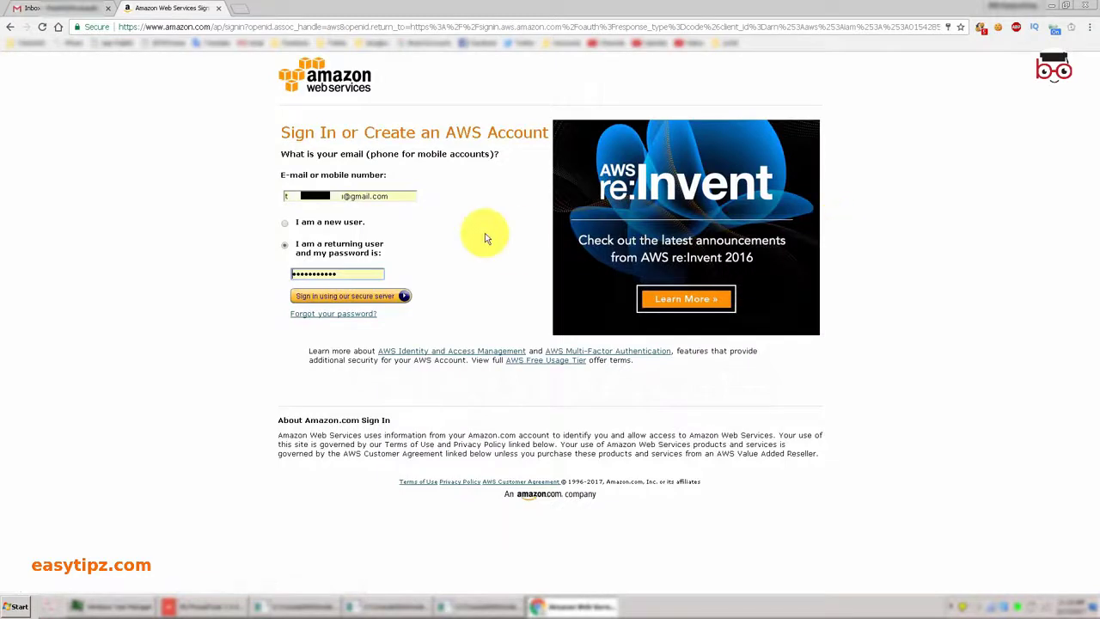
click(376, 296)
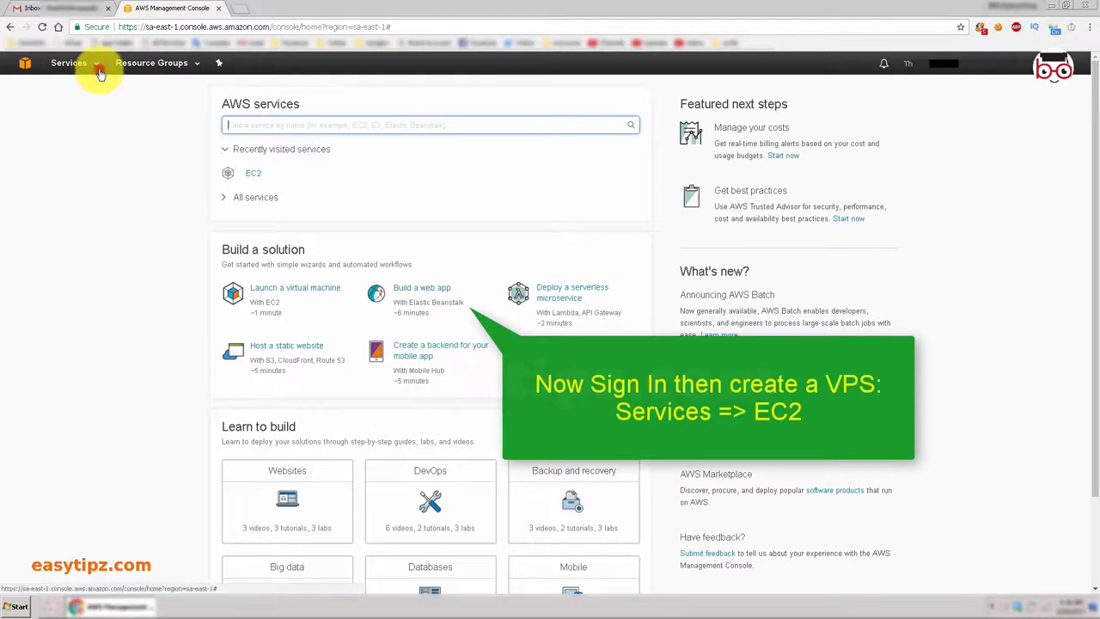
Go to EC2 from the Services menu and start launching a new instance.
click(96, 66)
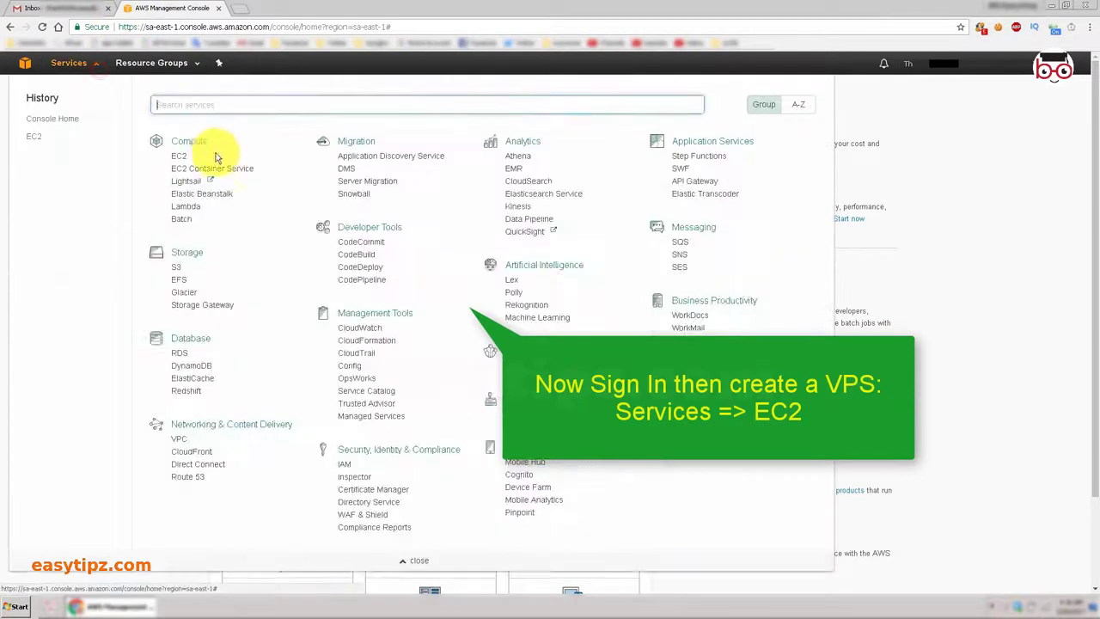
click(179, 157)
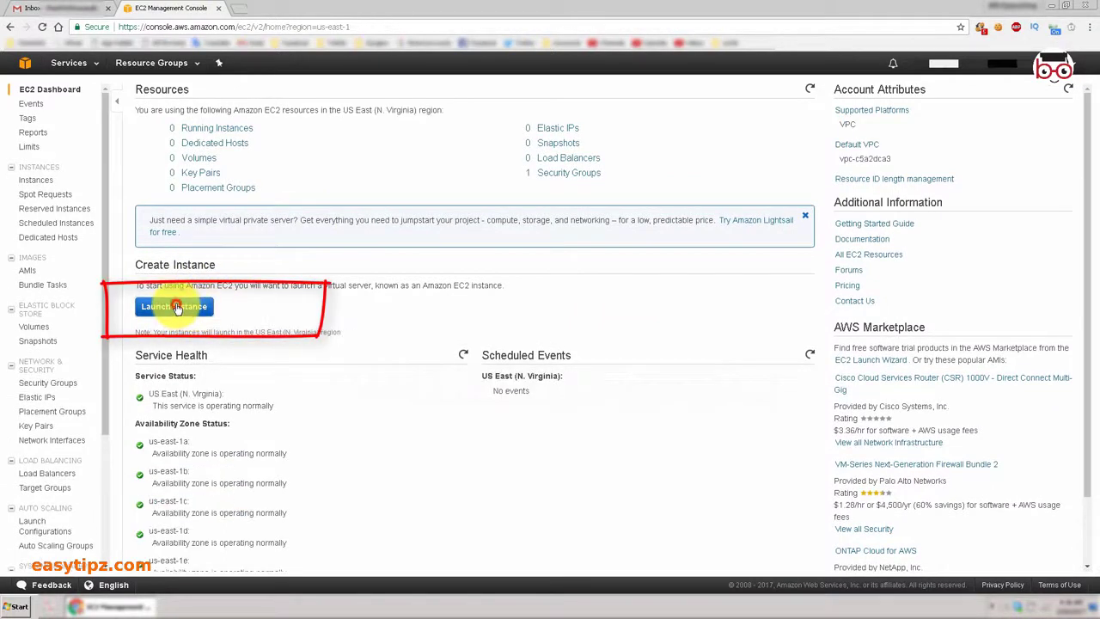
click(176, 308)
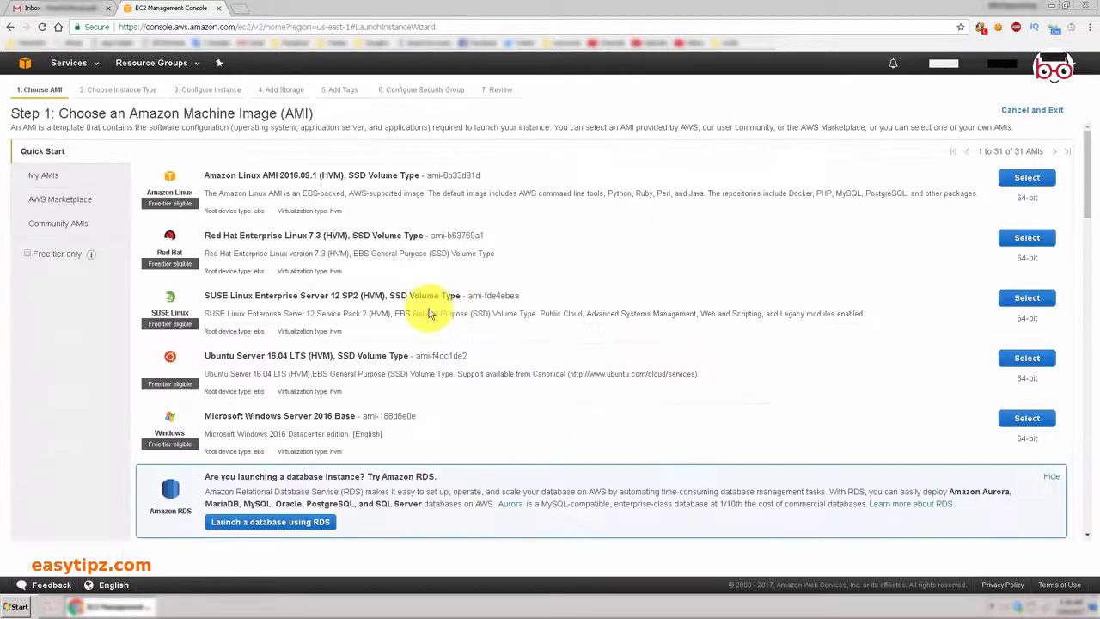
Select the Microsoft Windows Server 2012 R2 Base AMI from the Quick Start list.
scroll(417, 357, down, 3)
scroll(488, 367, down, 10)
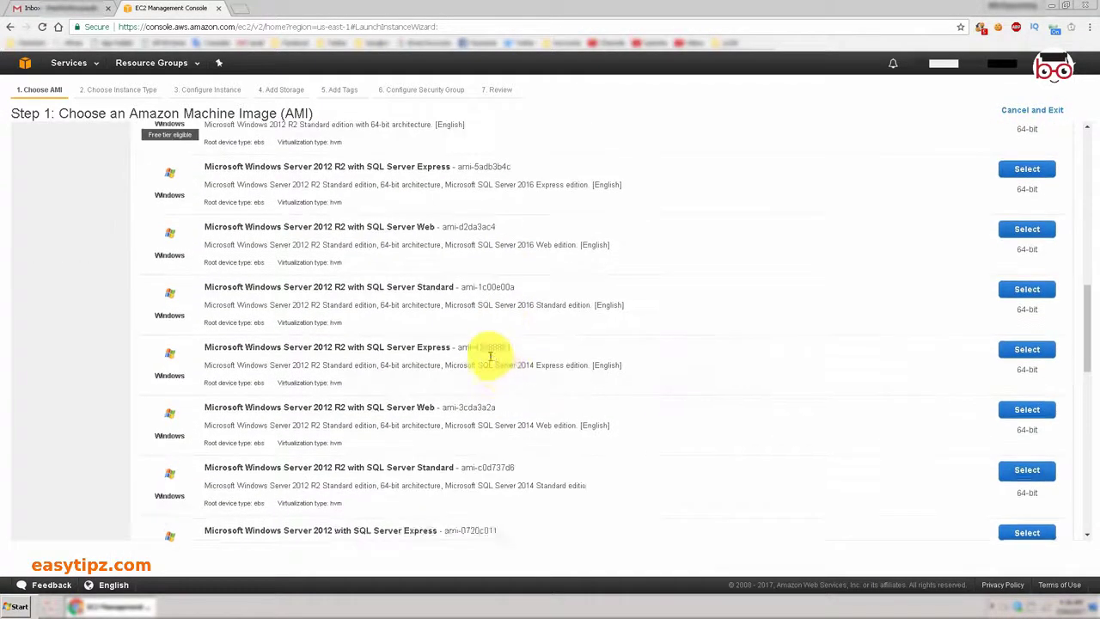
scroll(486, 352, up, 12)
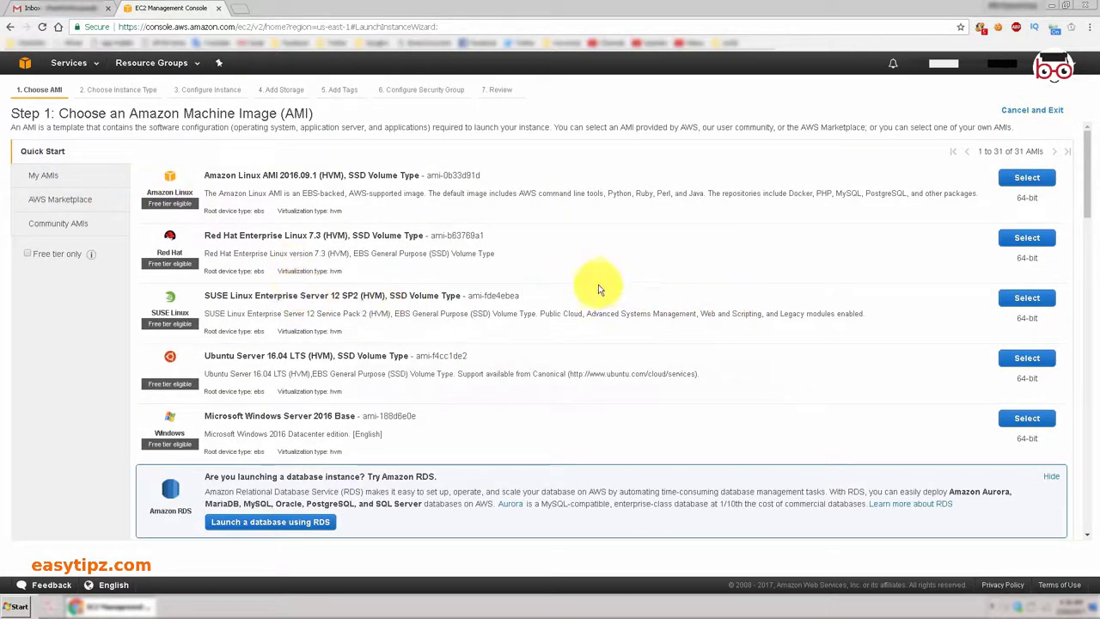
scroll(619, 296, down, 3)
scroll(606, 329, down, 2)
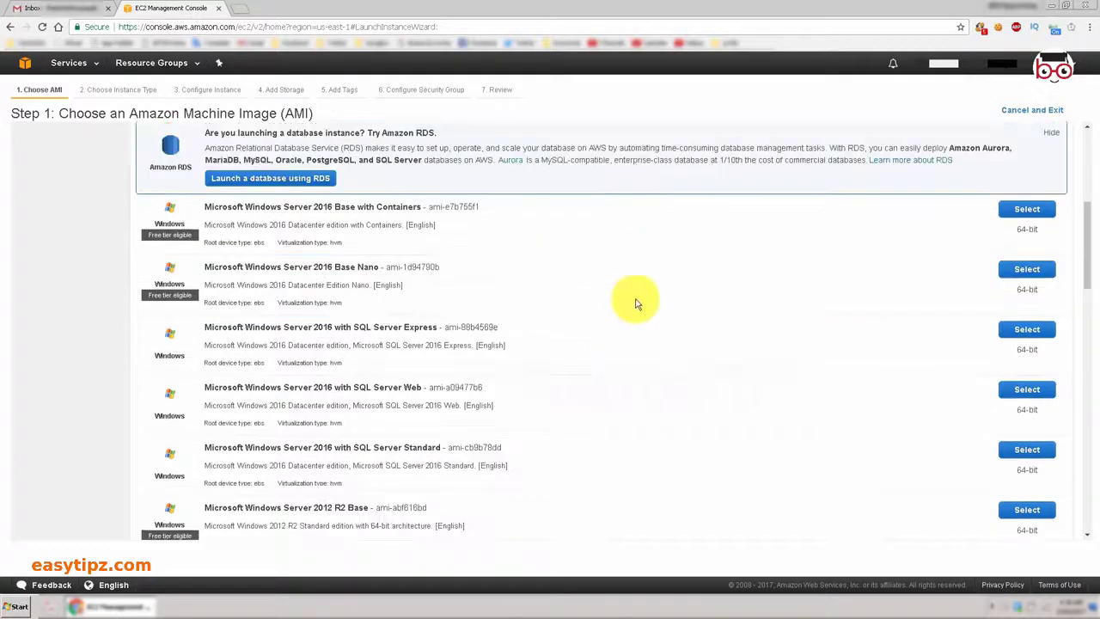
scroll(521, 359, down, 2)
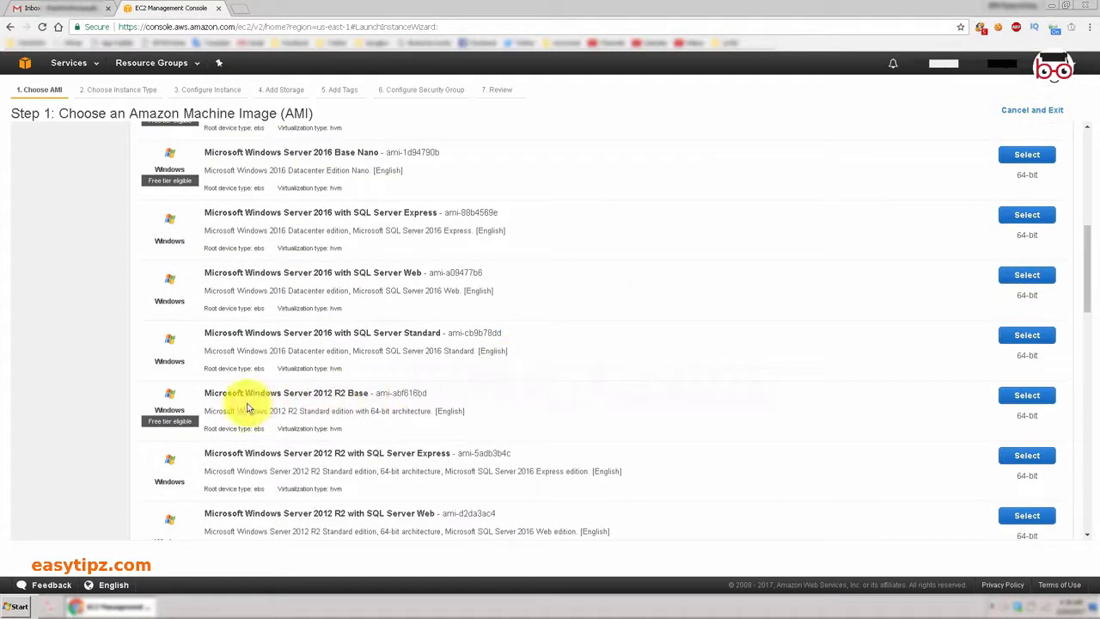
drag(304, 410, 498, 415)
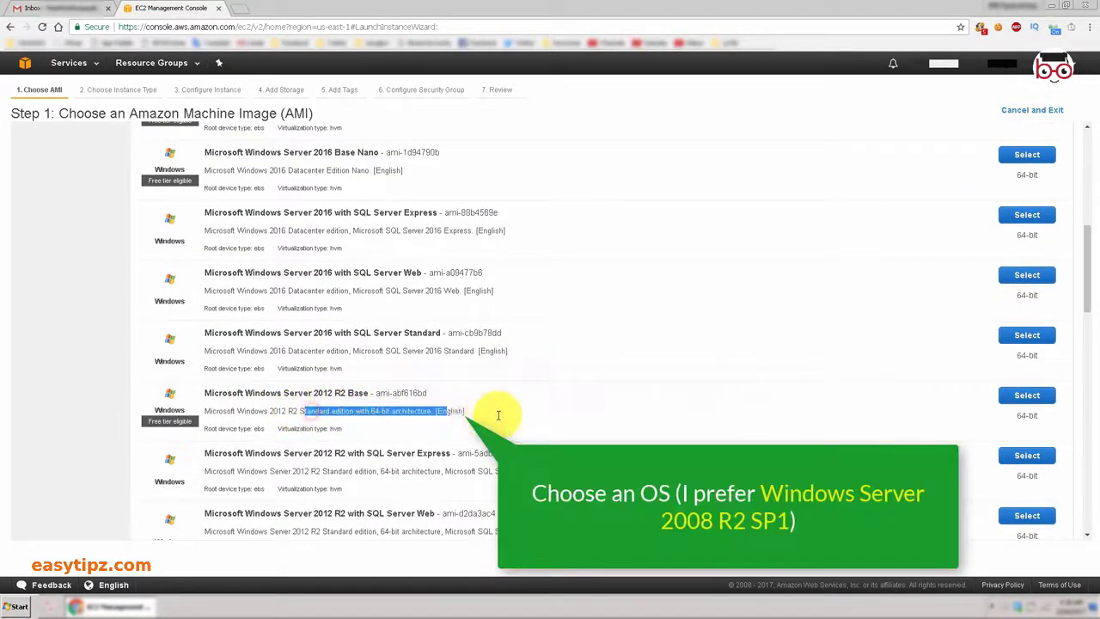
click(359, 402)
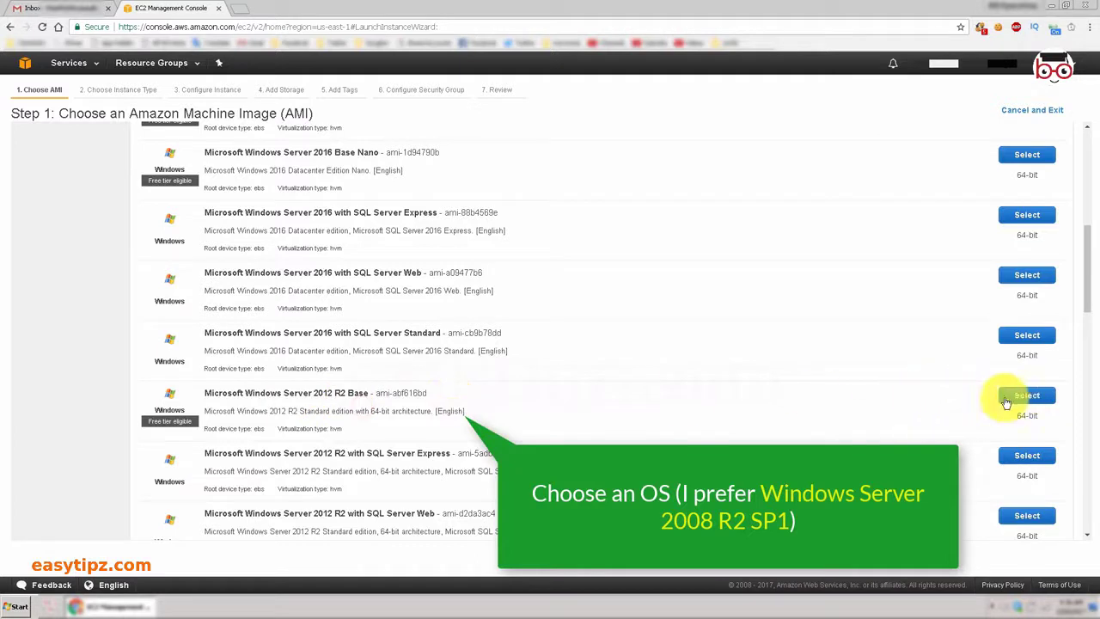
drag(205, 392, 458, 398)
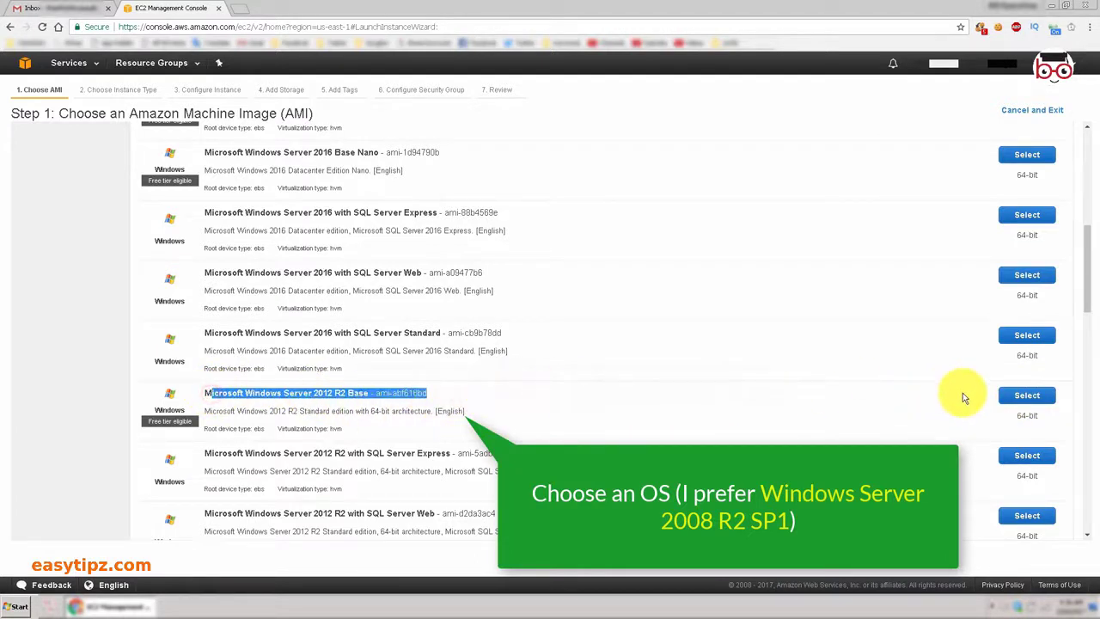
click(1018, 397)
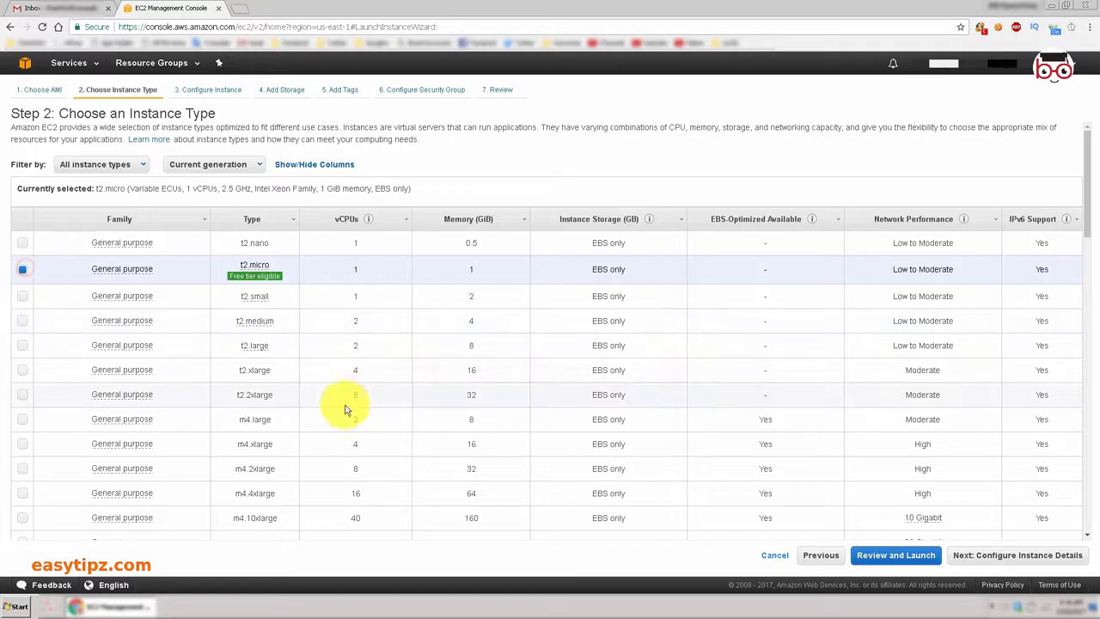
Choose t2.micro, keeping default details, the 30 GiB root volume and no tags.
click(21, 395)
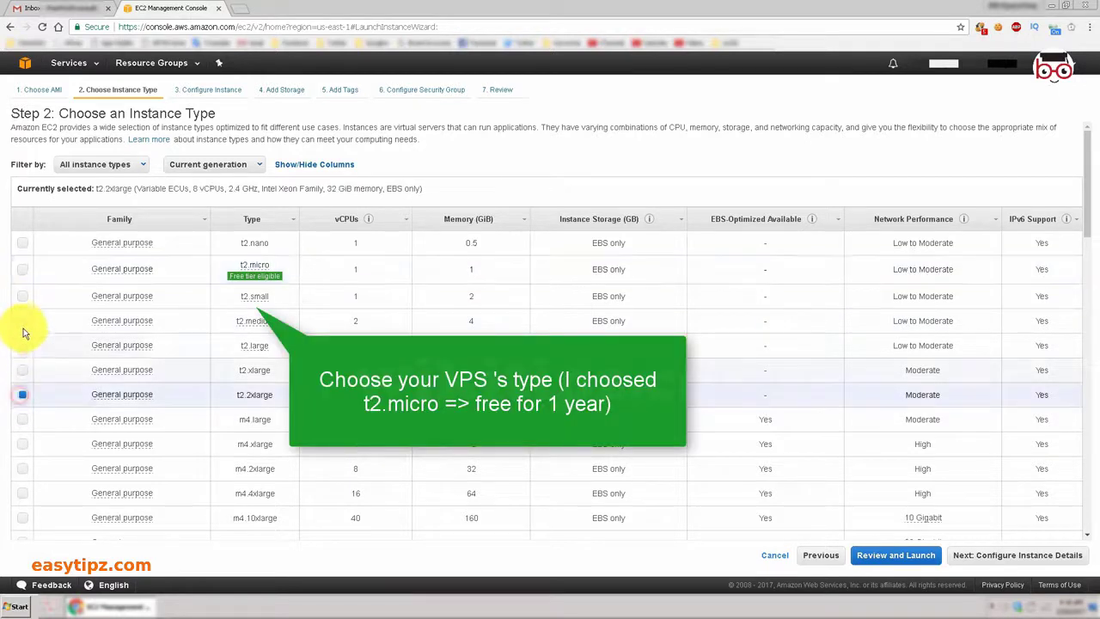
click(19, 269)
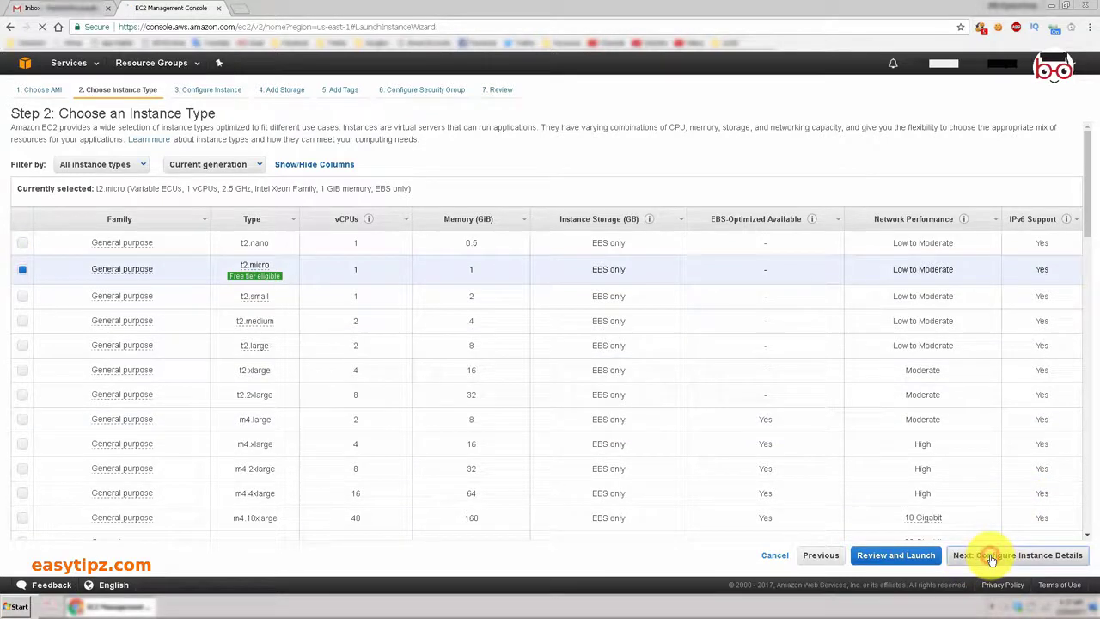
double_click(210, 148)
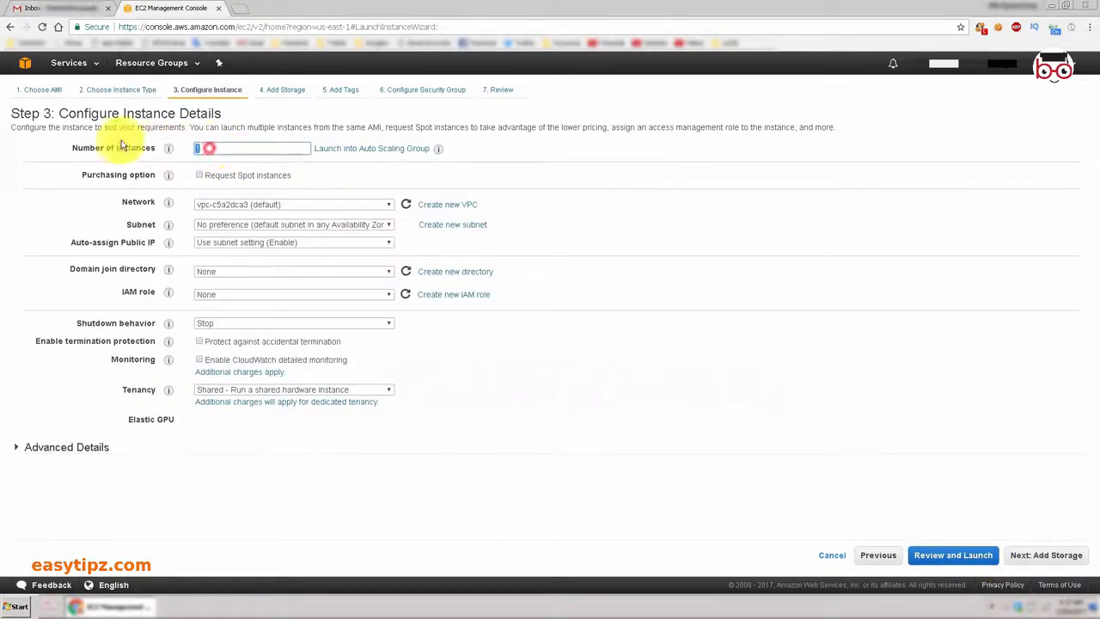
click(1036, 560)
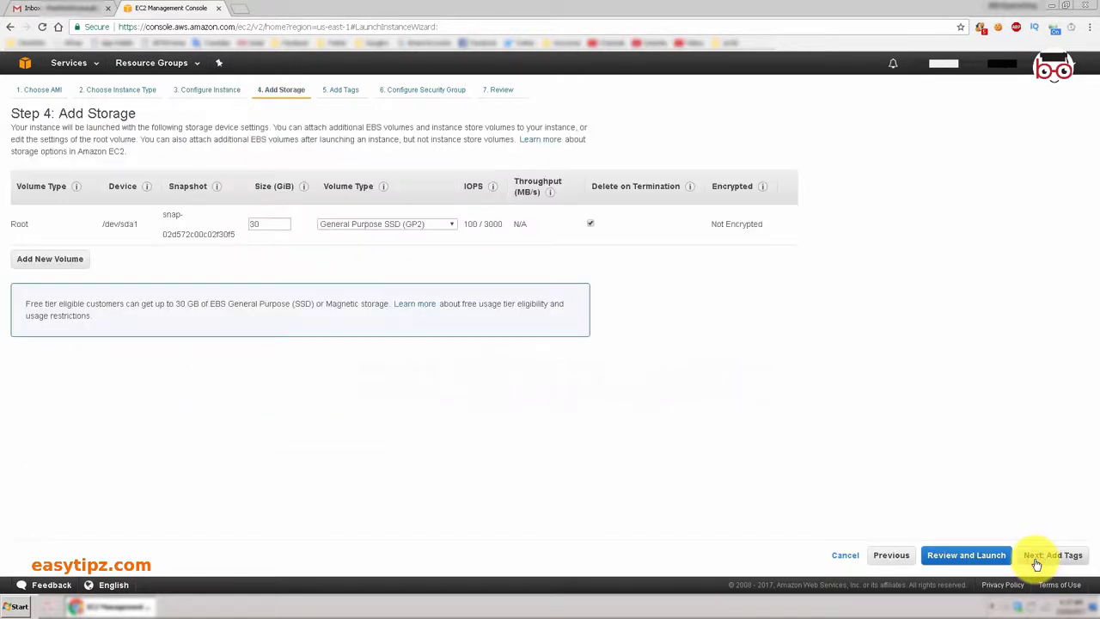
click(1036, 560)
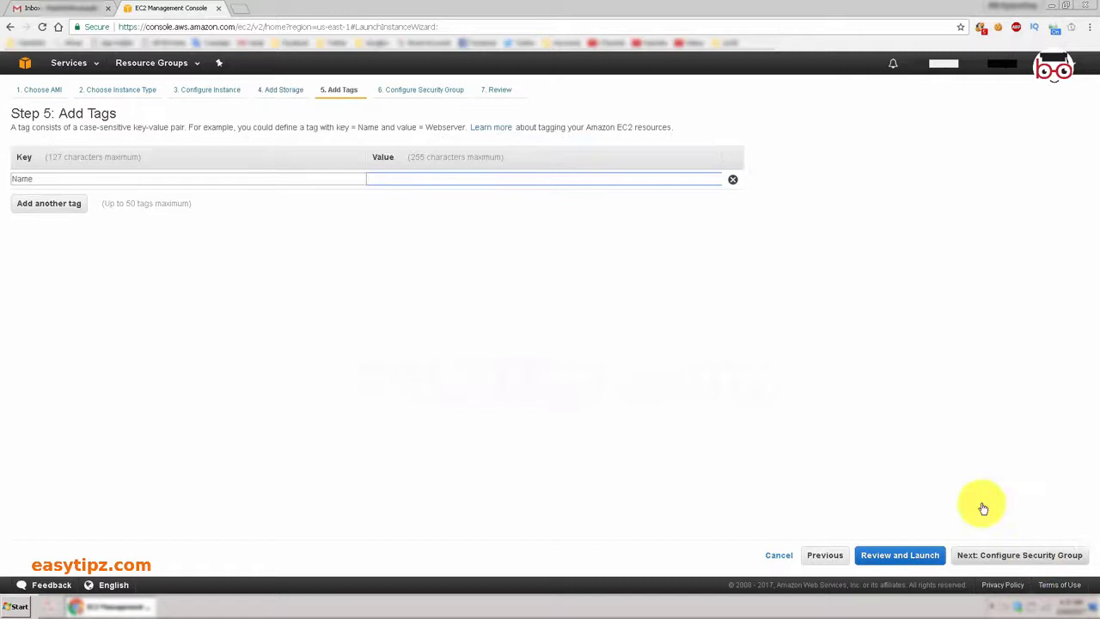
click(1018, 555)
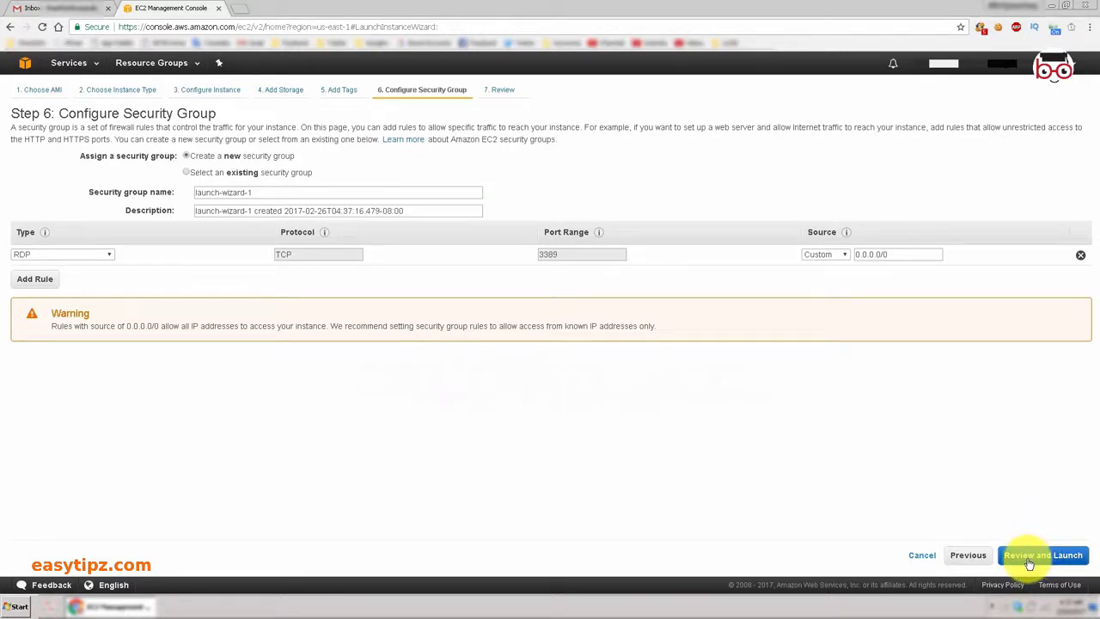
Review the Windows Server 2012 R2 Base t2.micro instance summary and launch it.
click(502, 89)
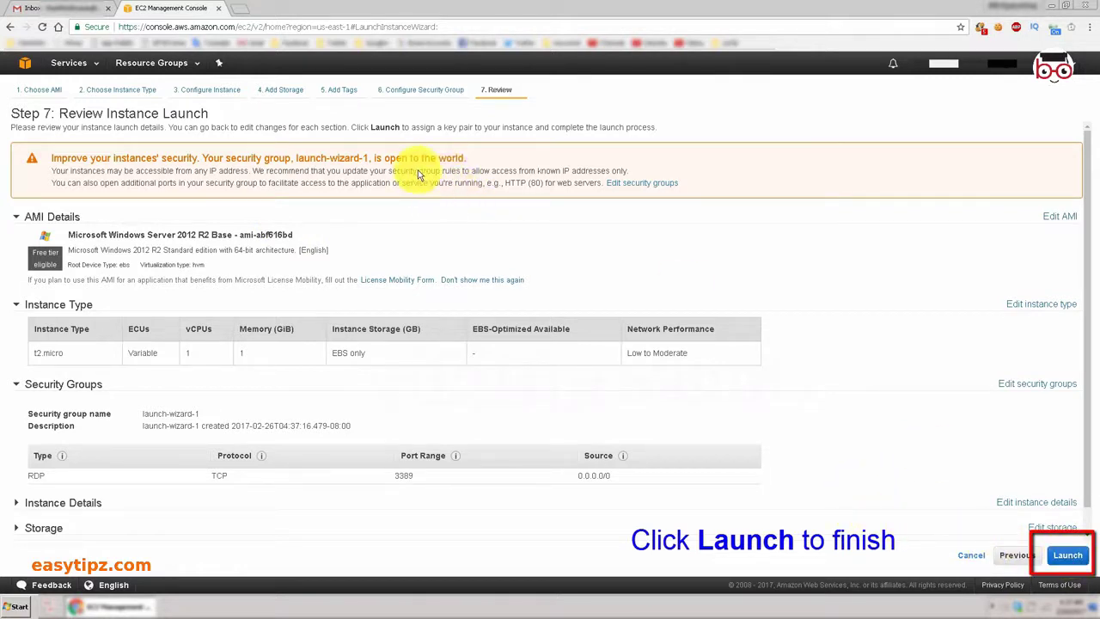
click(1066, 557)
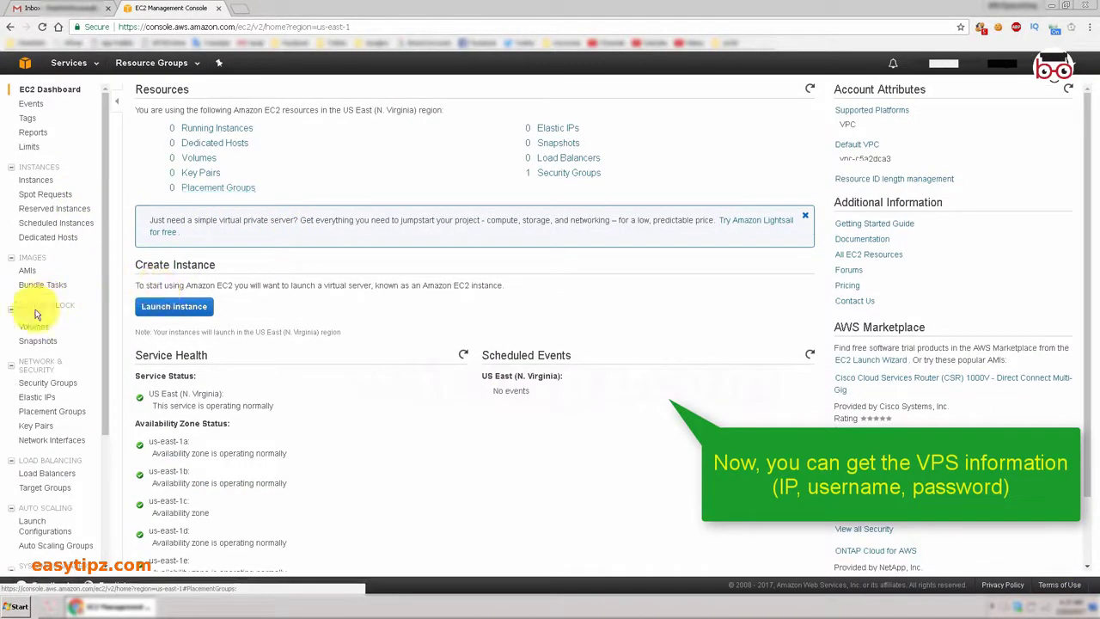
From the Instances list, load test.pem for the 'test' instance and decrypt its Administrator password.
click(39, 181)
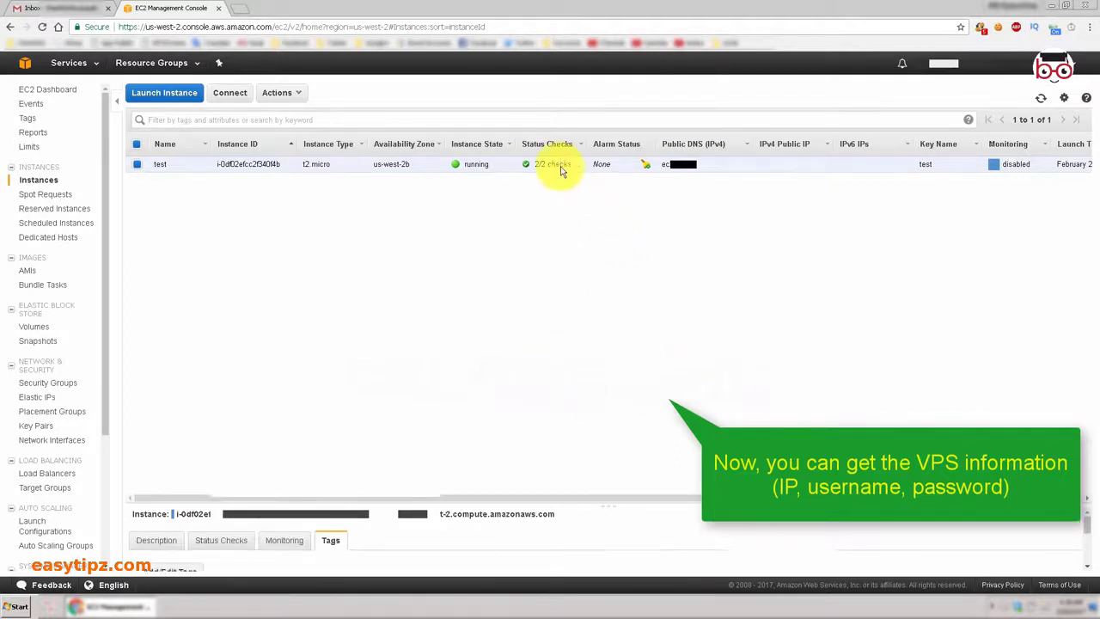
right_click(560, 165)
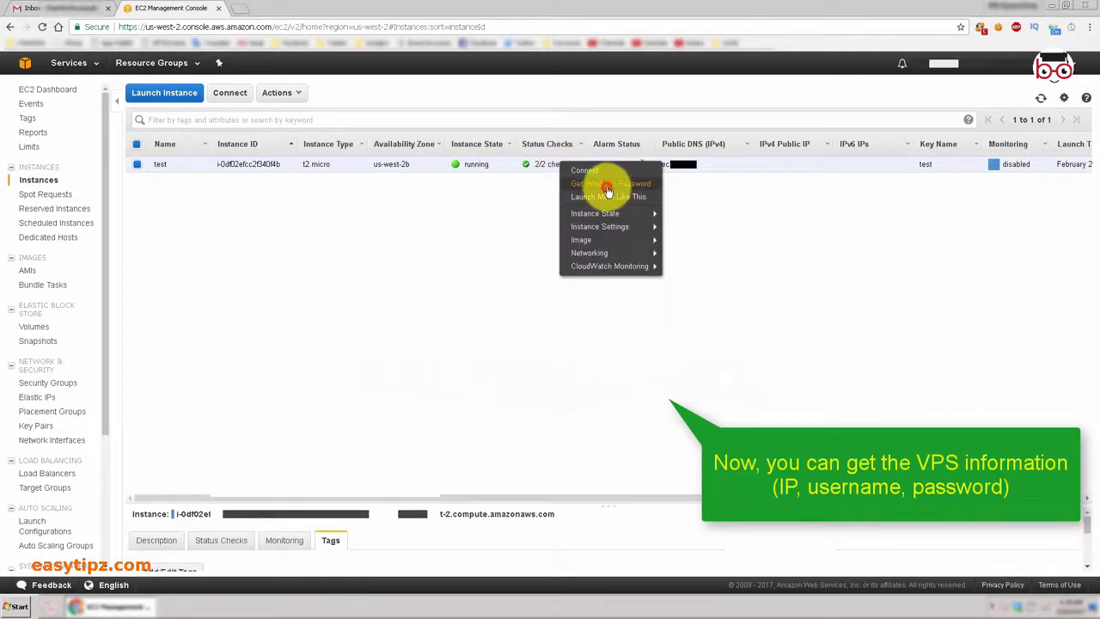
click(608, 189)
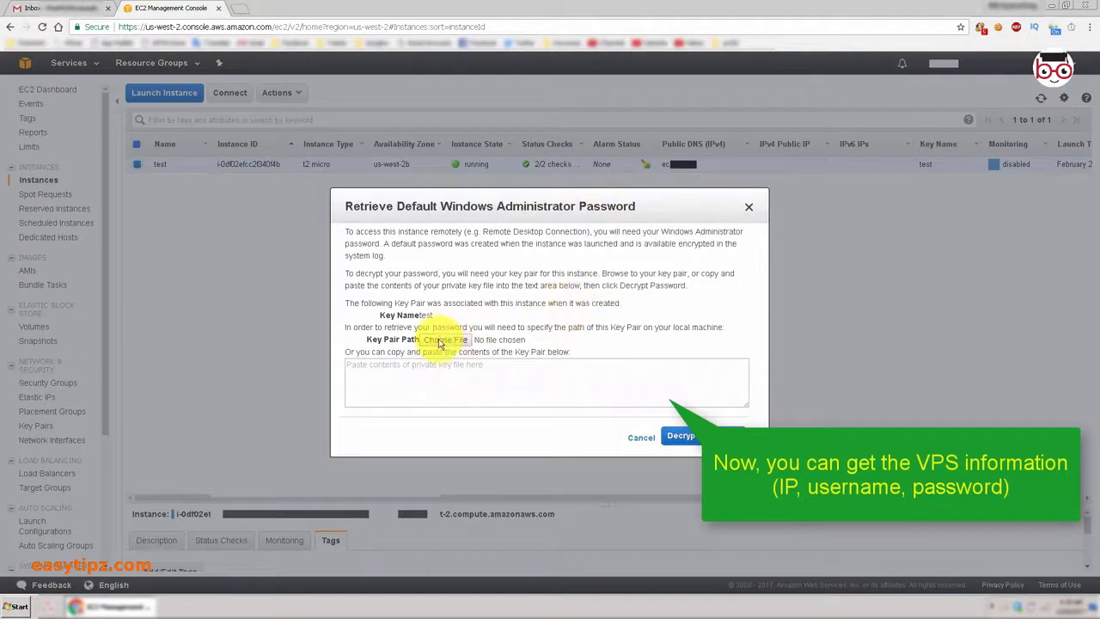
click(438, 342)
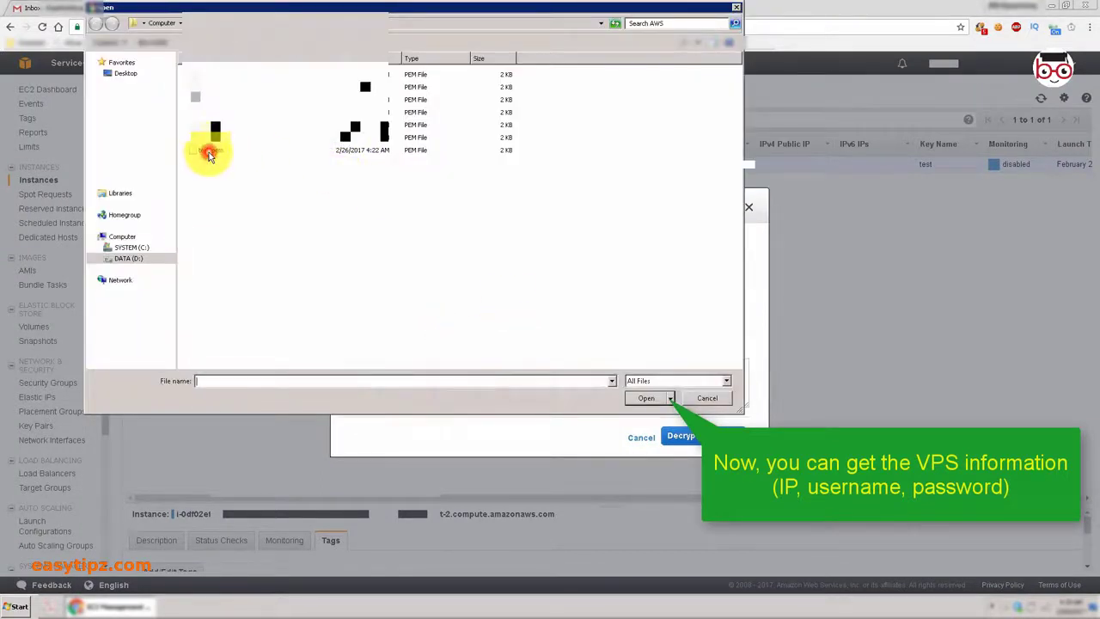
double_click(209, 153)
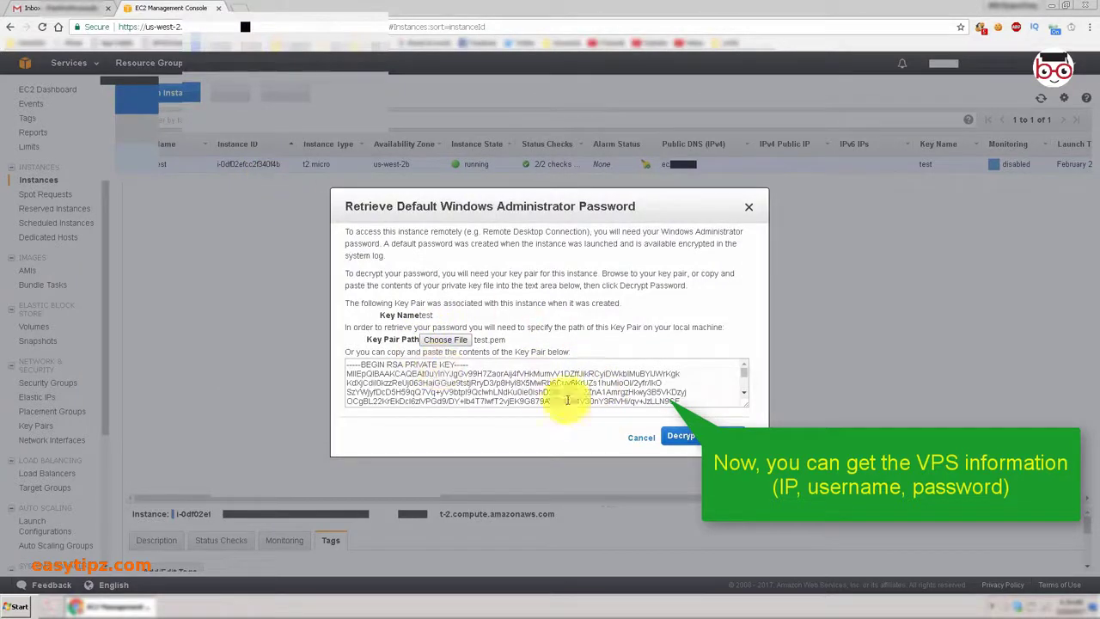
click(707, 437)
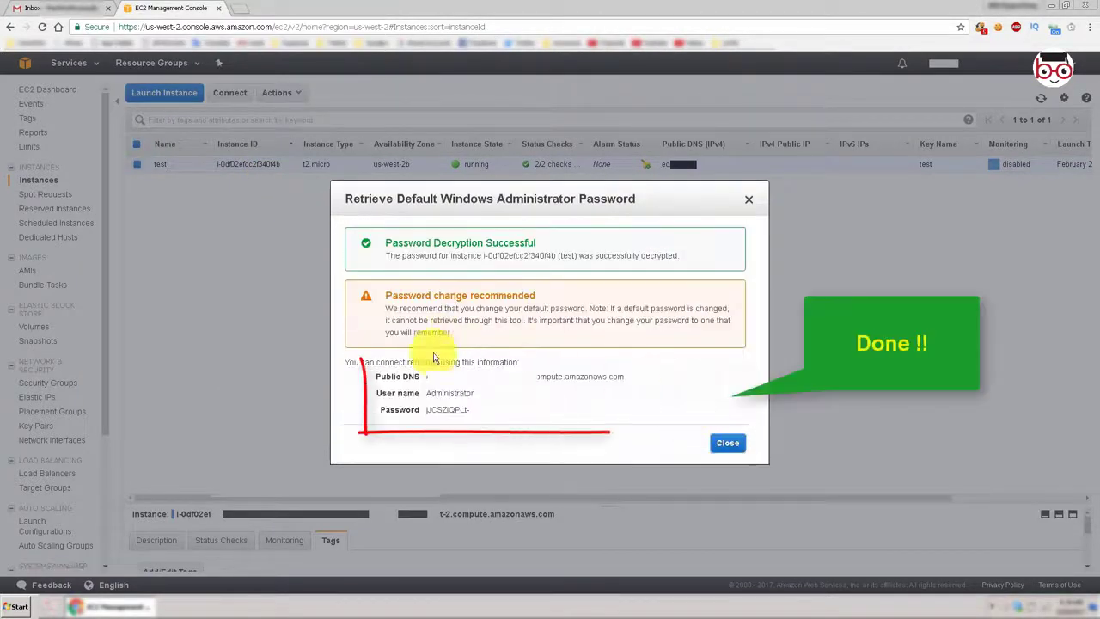
mouse_move(426, 409)
mouse_down()
mouse_move(492, 416)
mouse_move(380, 392)
mouse_move(436, 388)
mouse_up()
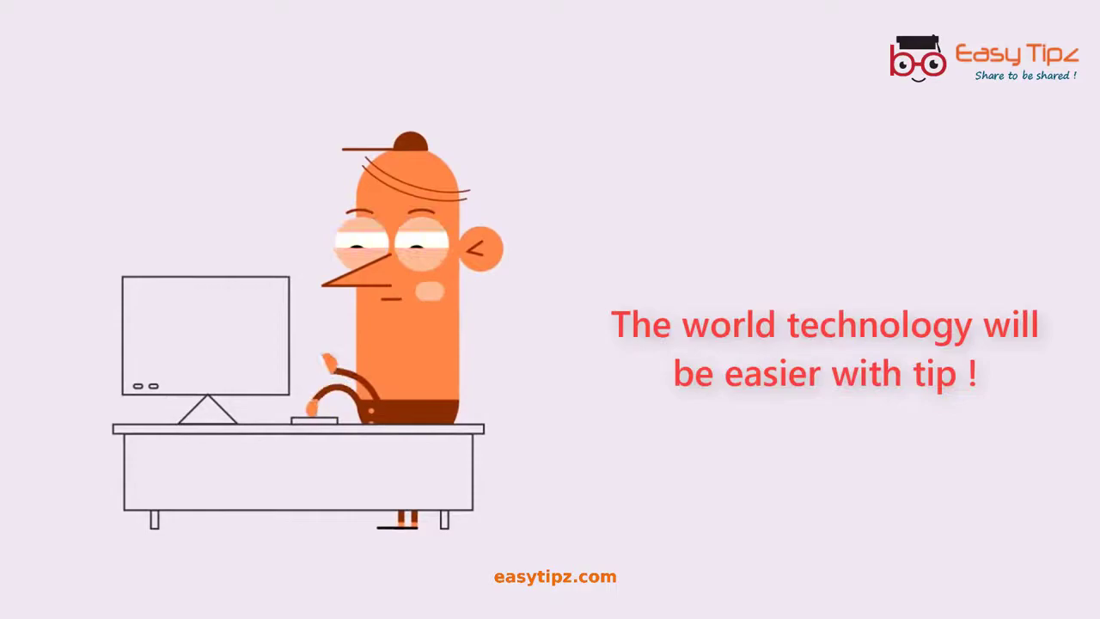
In a new Chrome tab, enter aws.amazon.com, fixing the typo, and load the site.
click(137, 10)
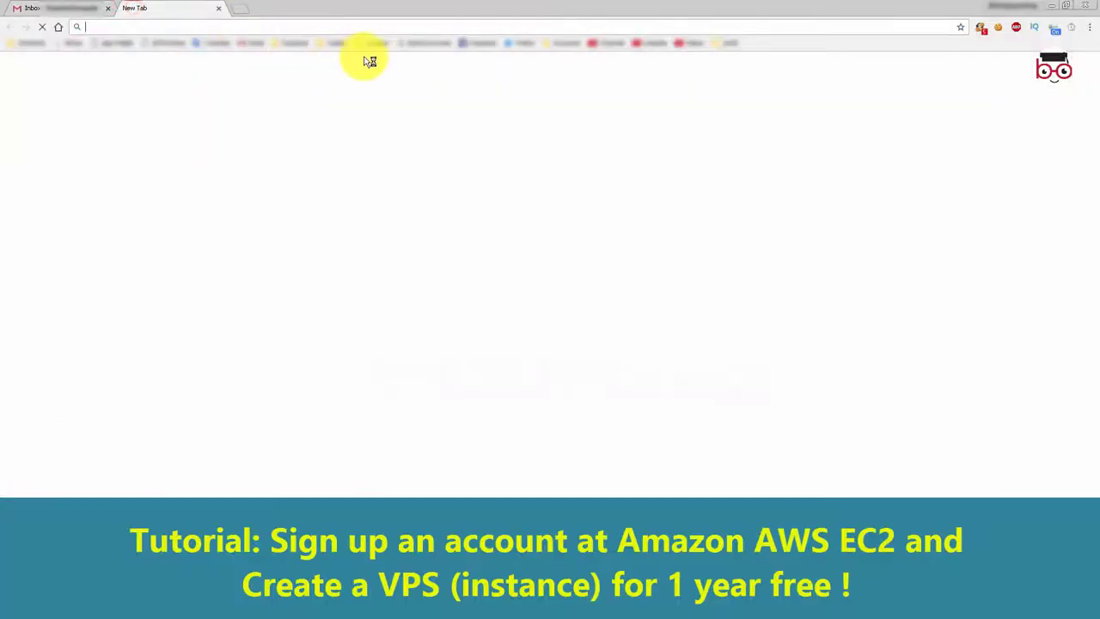
text(aws.a)
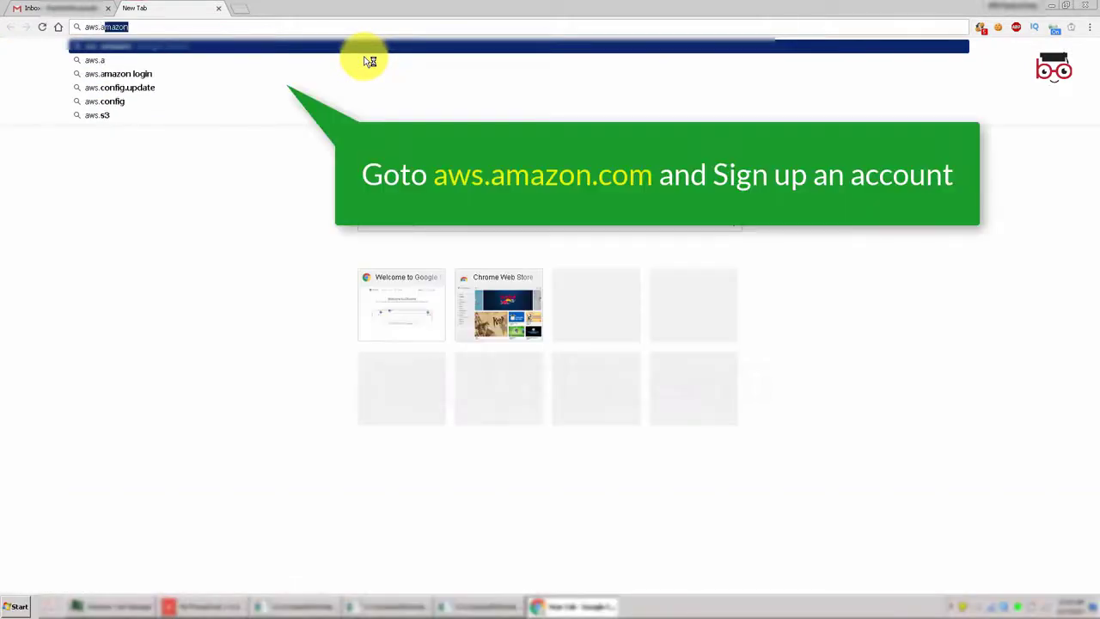
text(mzon)
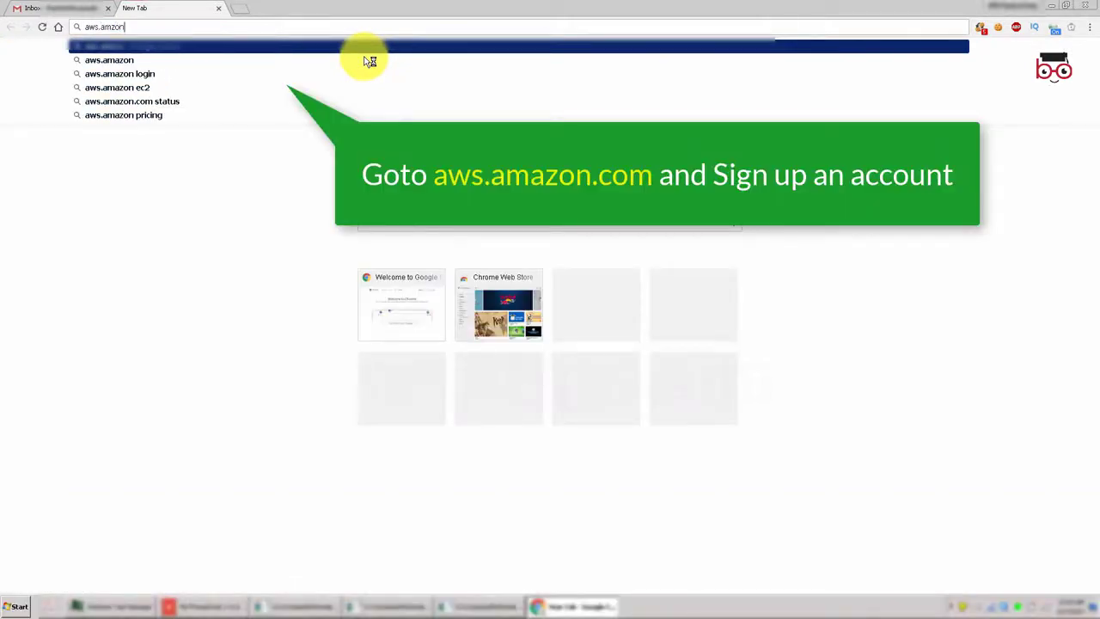
key(BackSpace)
key(BackSpace)
key(BackSpace)
text(a)
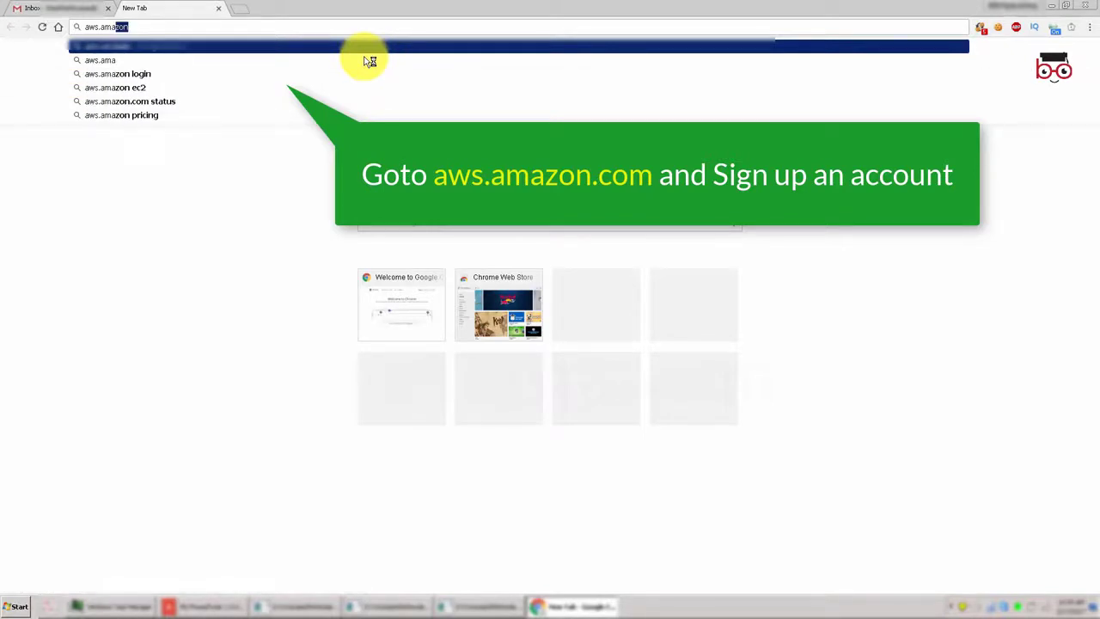
text(zon.com)
key(Return)
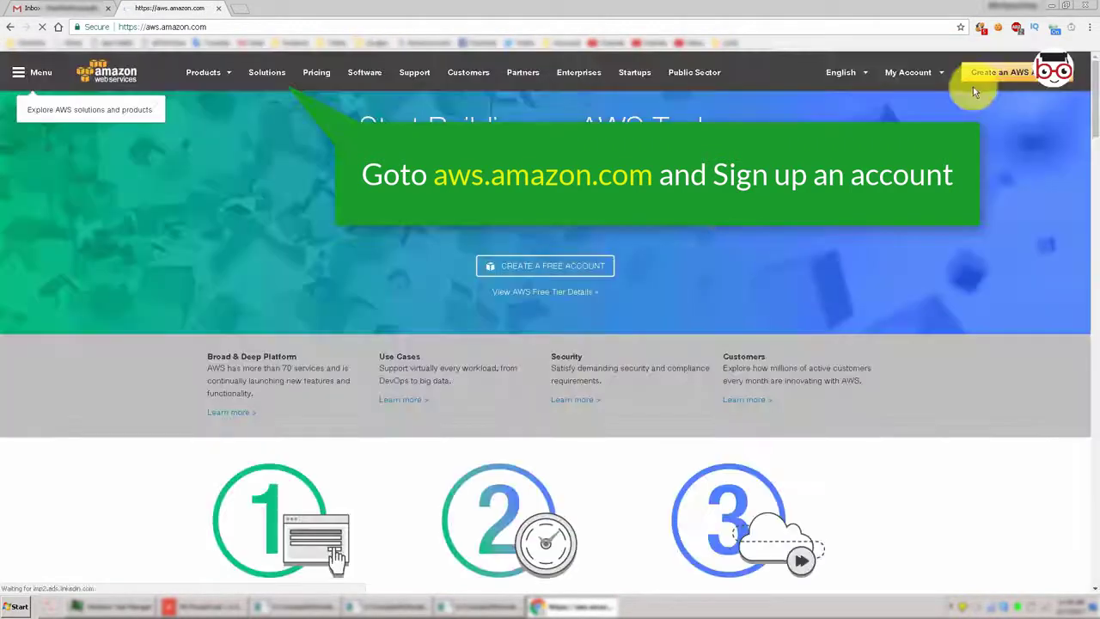
Start the free AWS account sign-up from the homepage after briefly checking the Gmail tab.
click(536, 273)
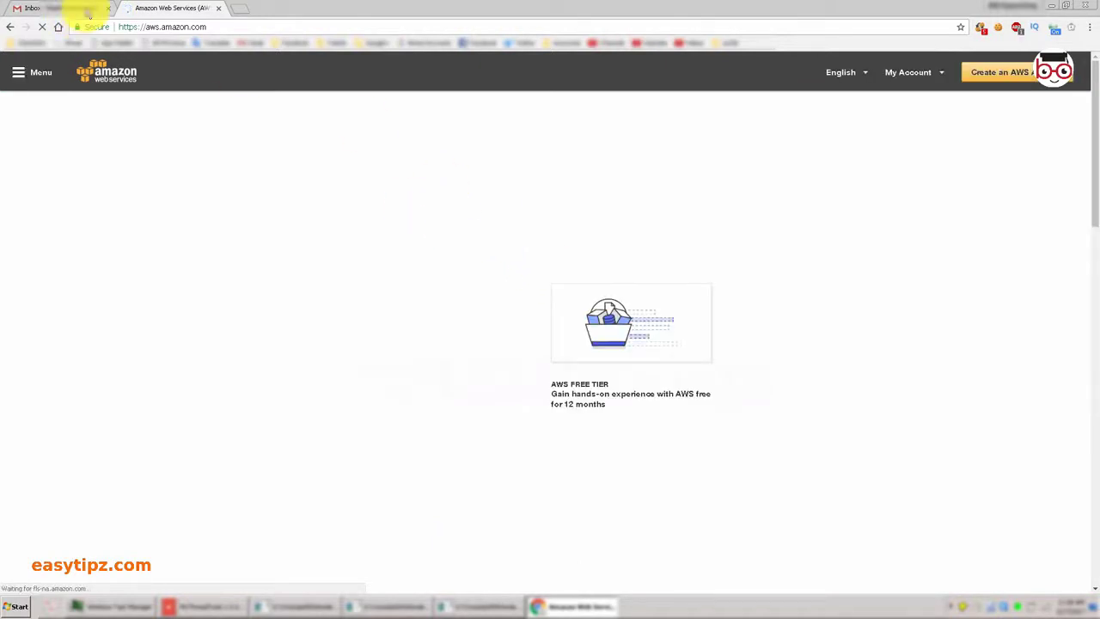
click(77, 8)
click(165, 7)
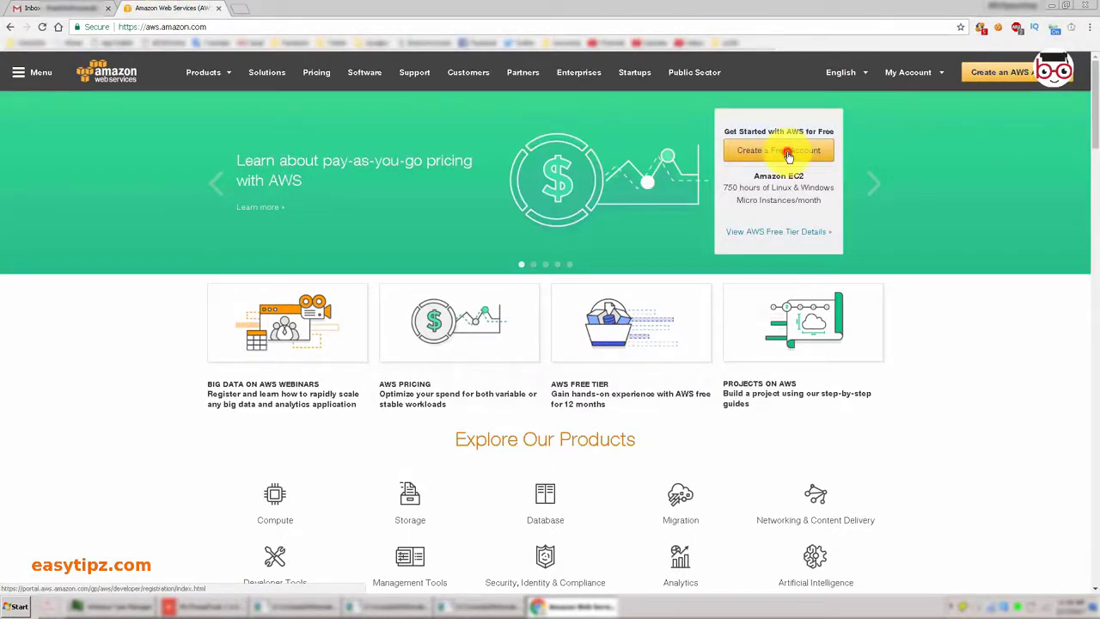
click(782, 163)
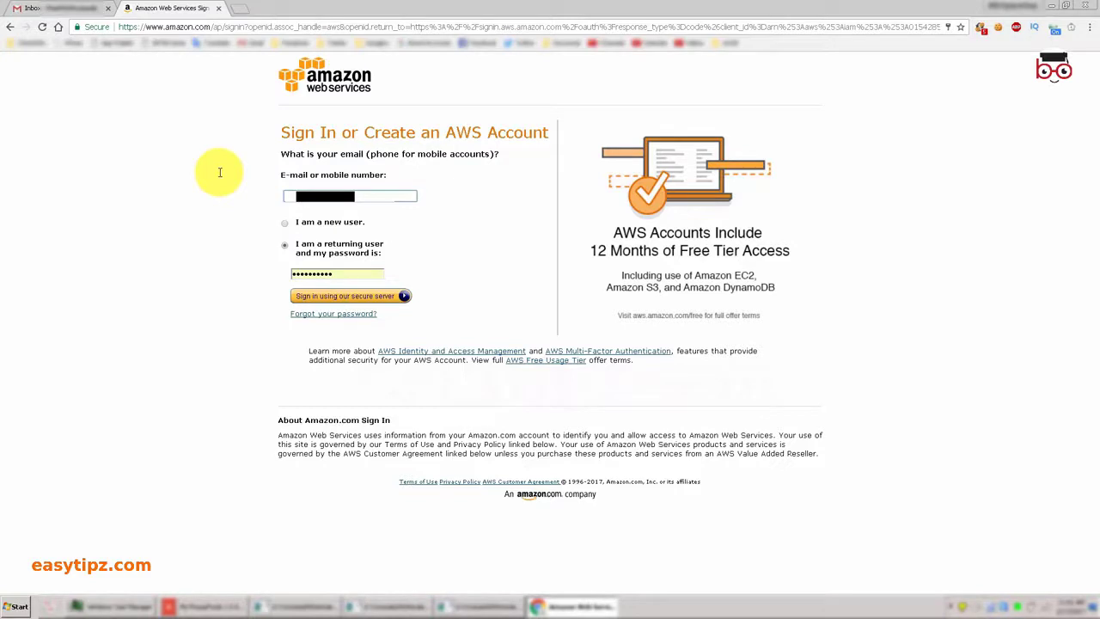
Choose 'I am a new user' on the sign-in page and continue the sign-up.
click(286, 224)
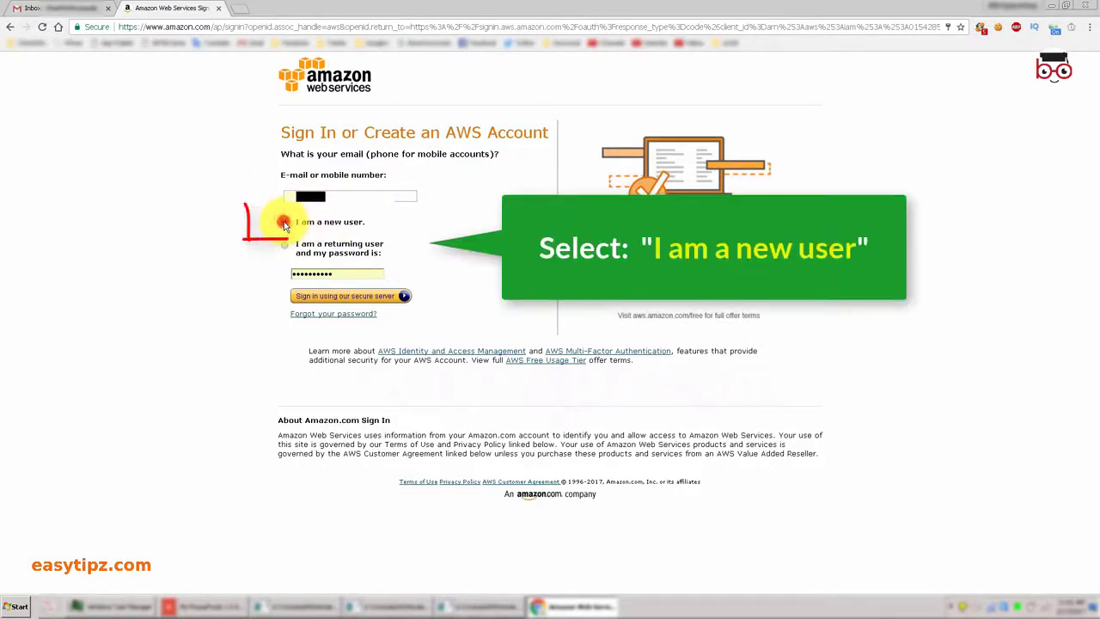
double_click(352, 273)
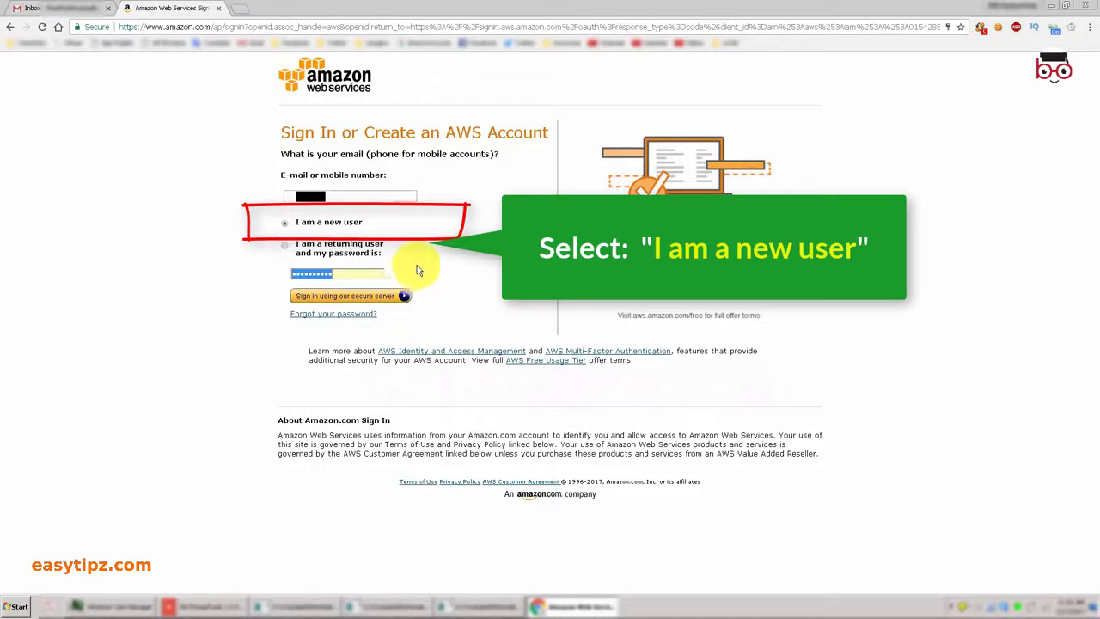
click(286, 220)
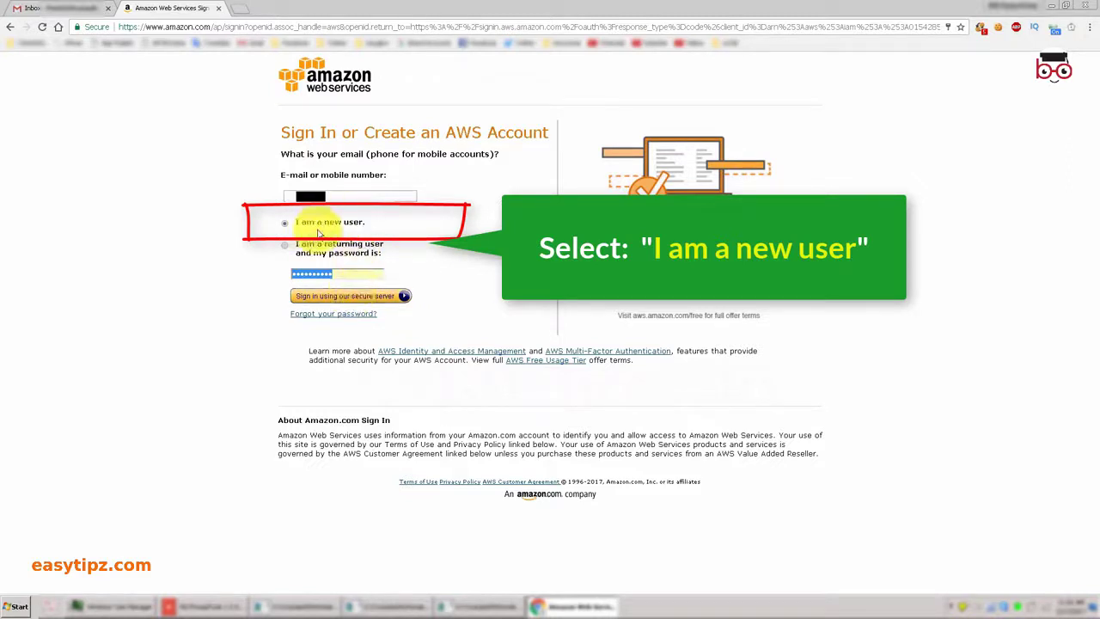
click(349, 296)
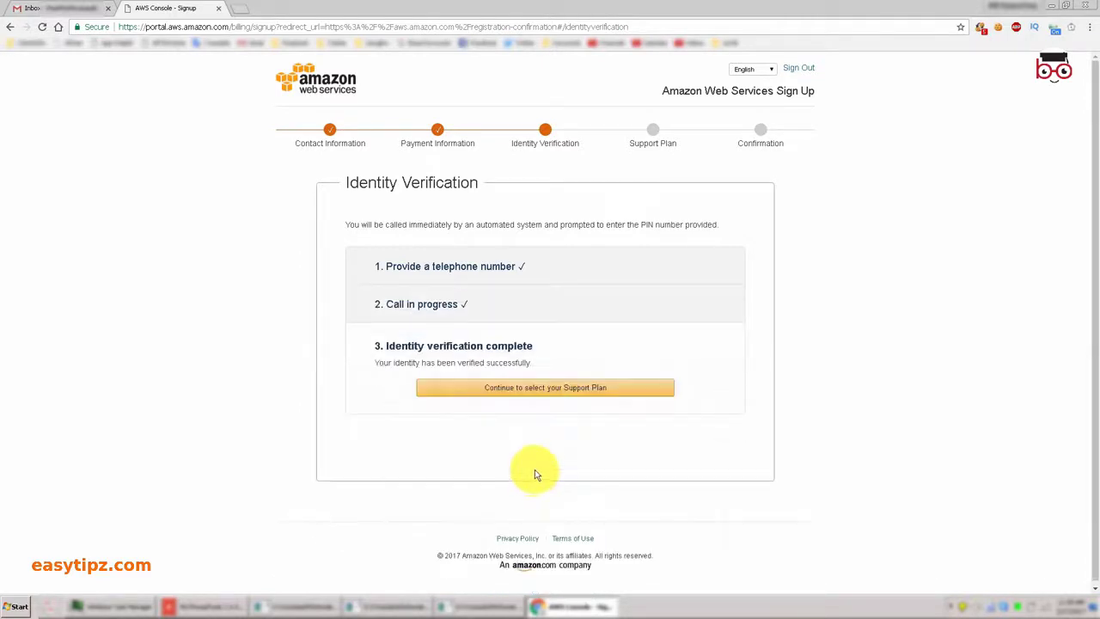
Continue to the support plan page and confirm the Basic support plan.
click(550, 392)
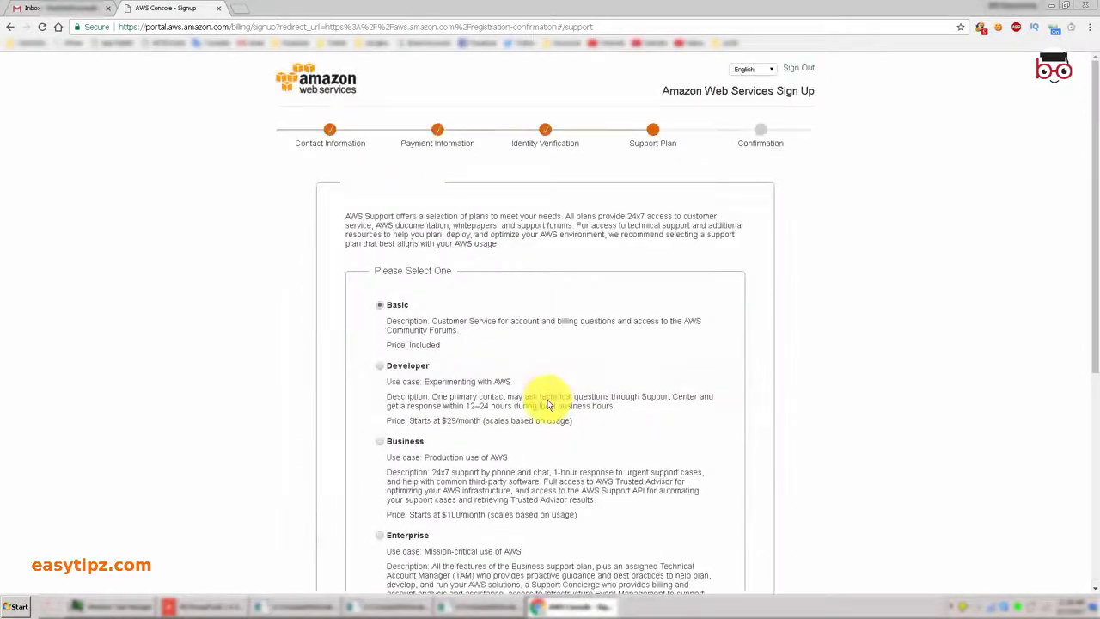
scroll(578, 329, down, 1)
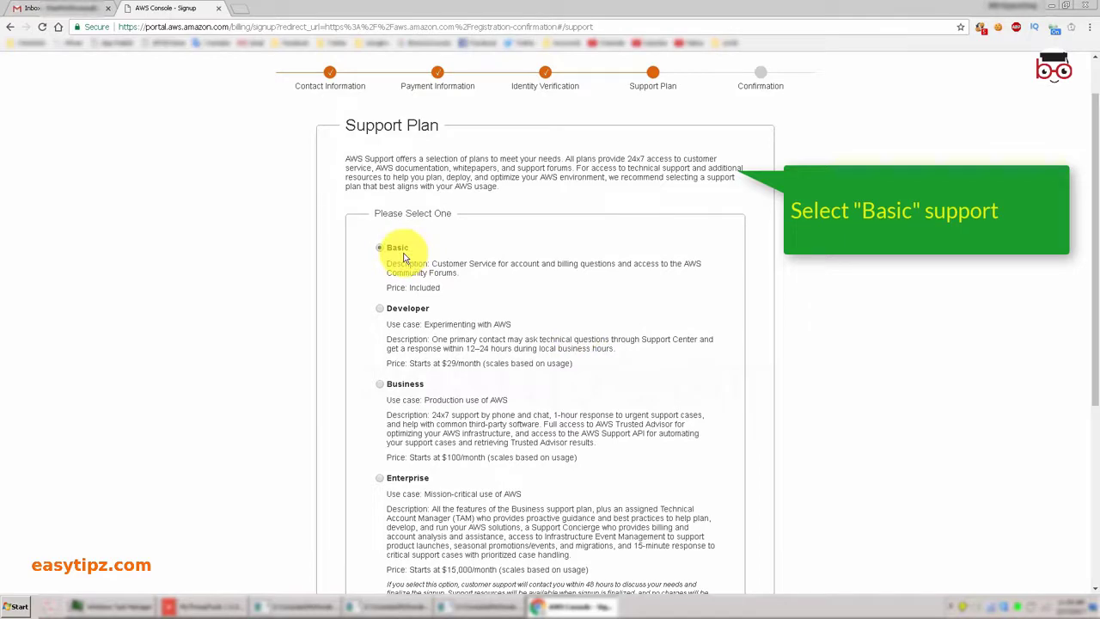
scroll(549, 418, down, 2)
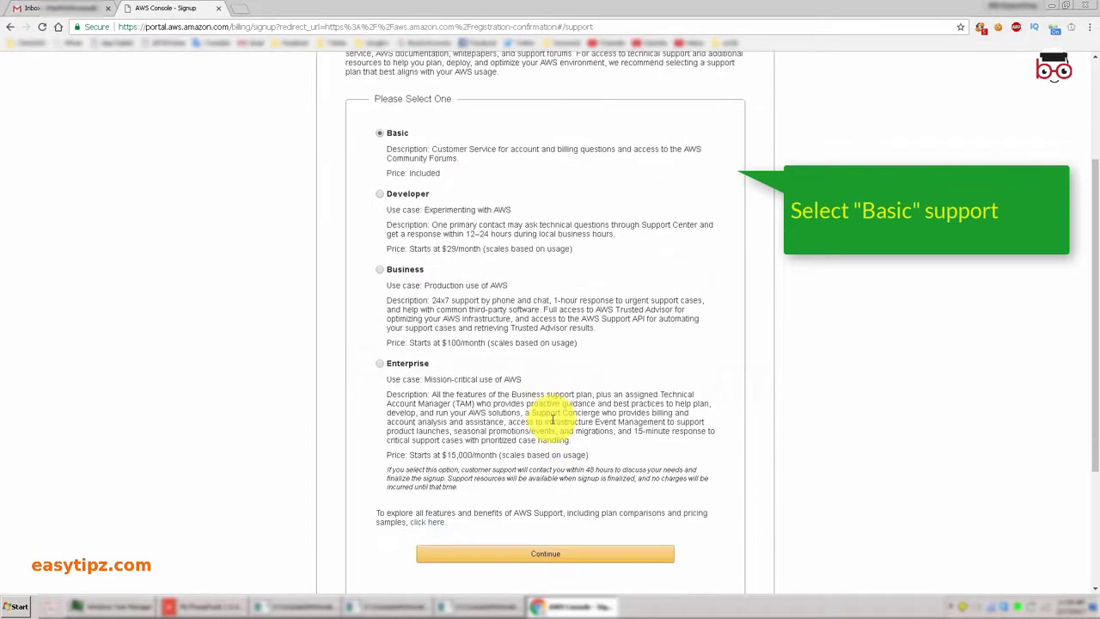
click(552, 555)
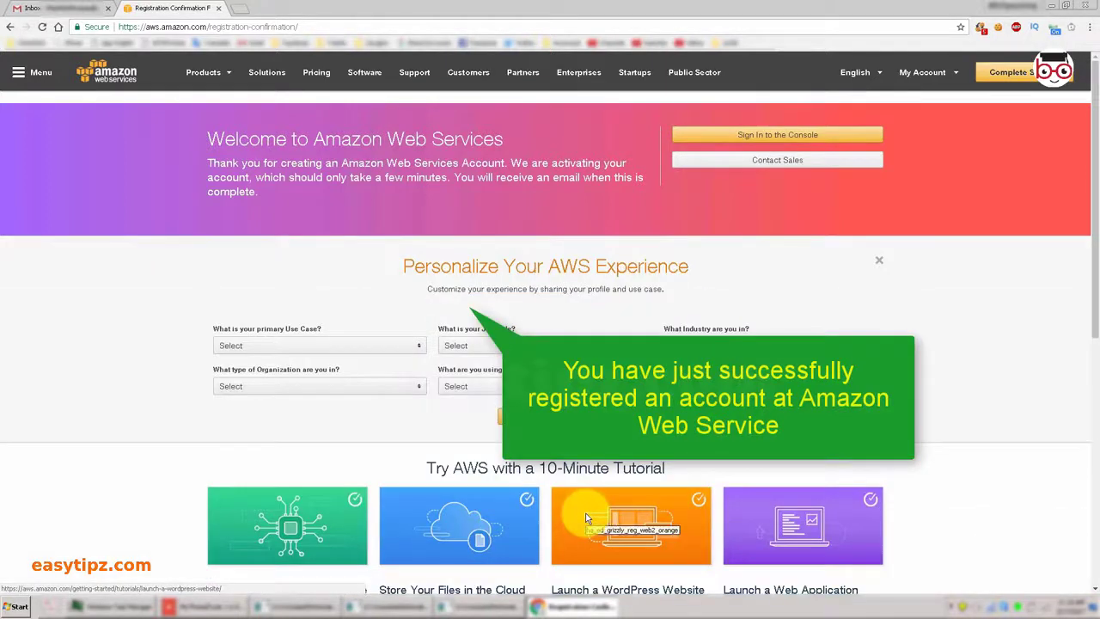
Sign in to the new account through Sign In to the Console.
click(1005, 78)
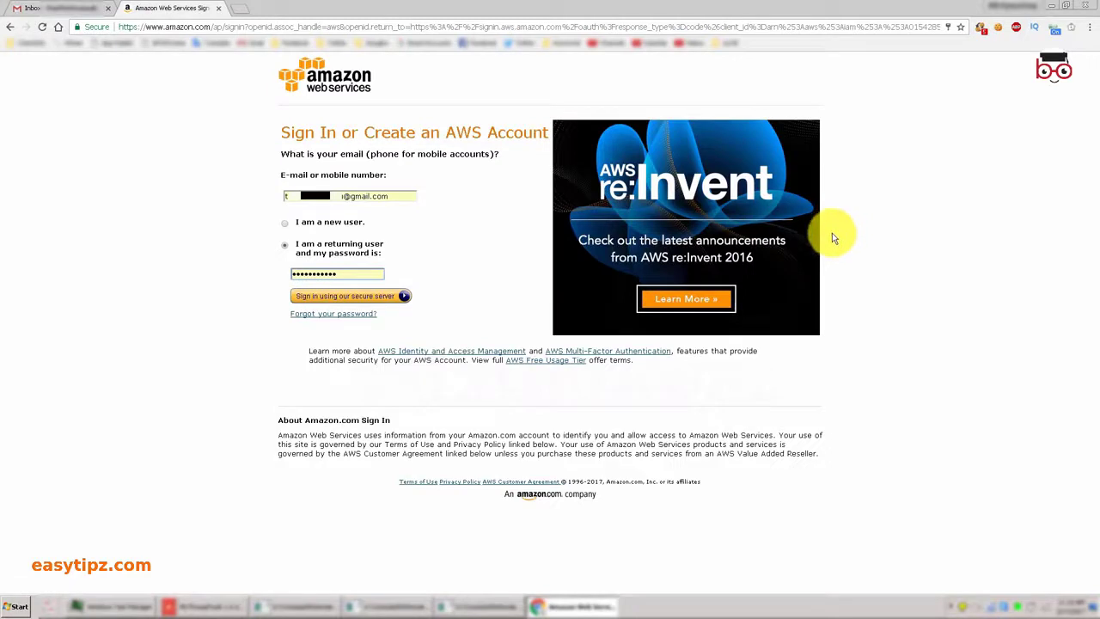
click(385, 296)
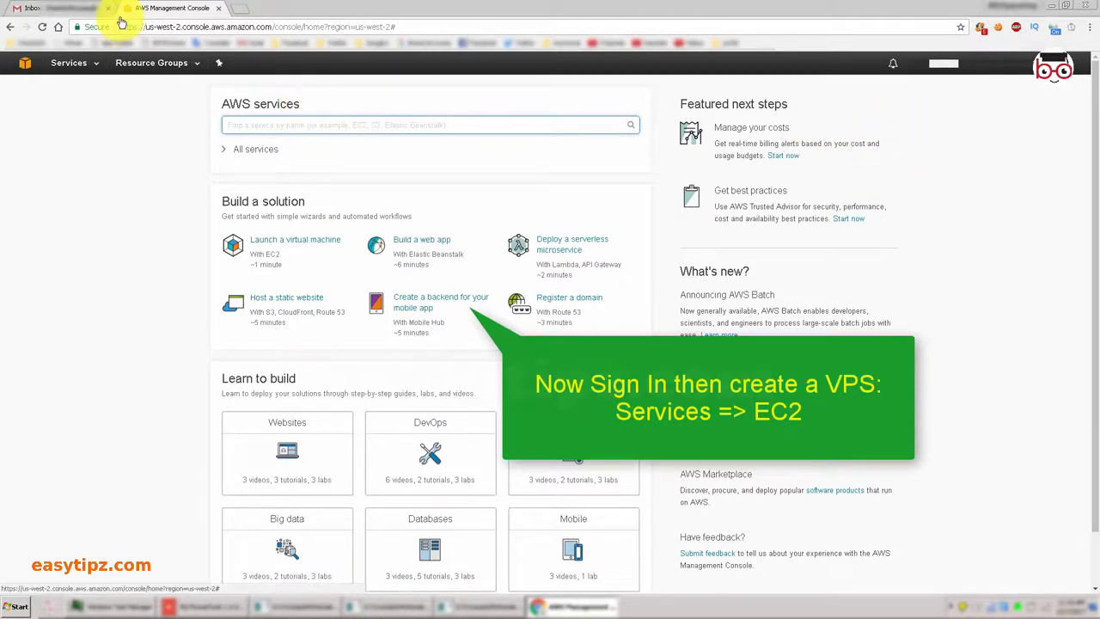
Go to EC2 from Services, launch a new instance and browse the AMI list.
click(97, 67)
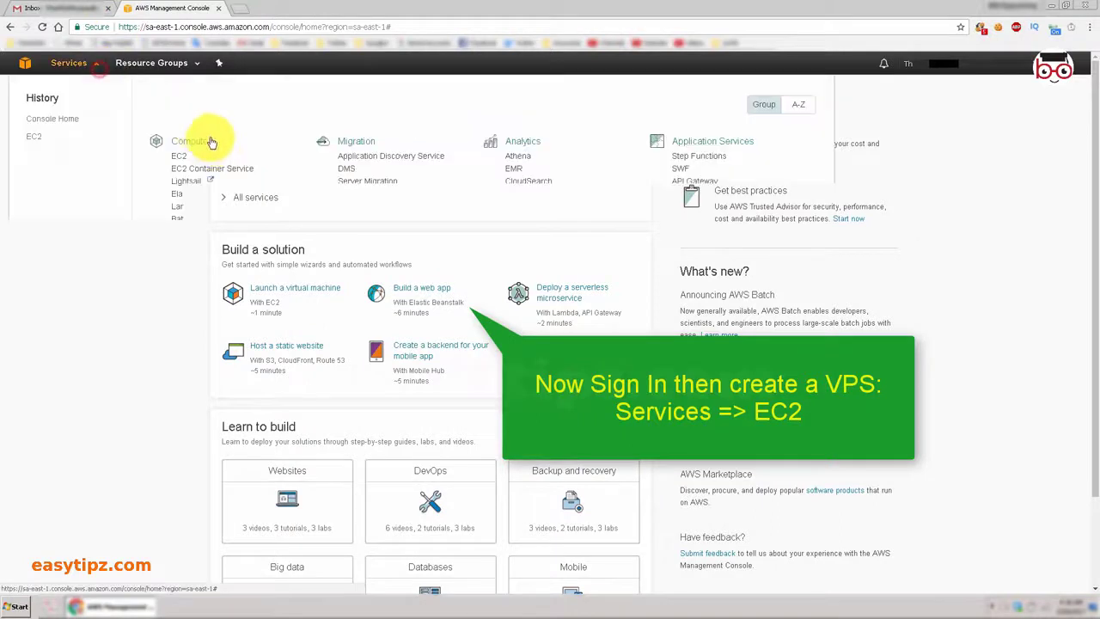
click(178, 158)
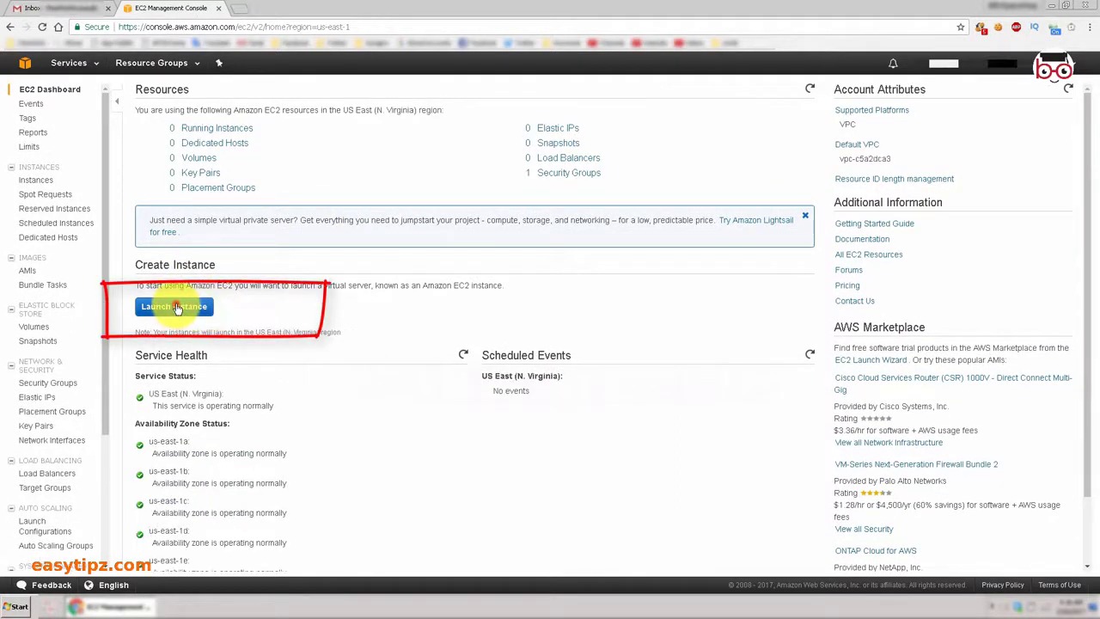
click(176, 308)
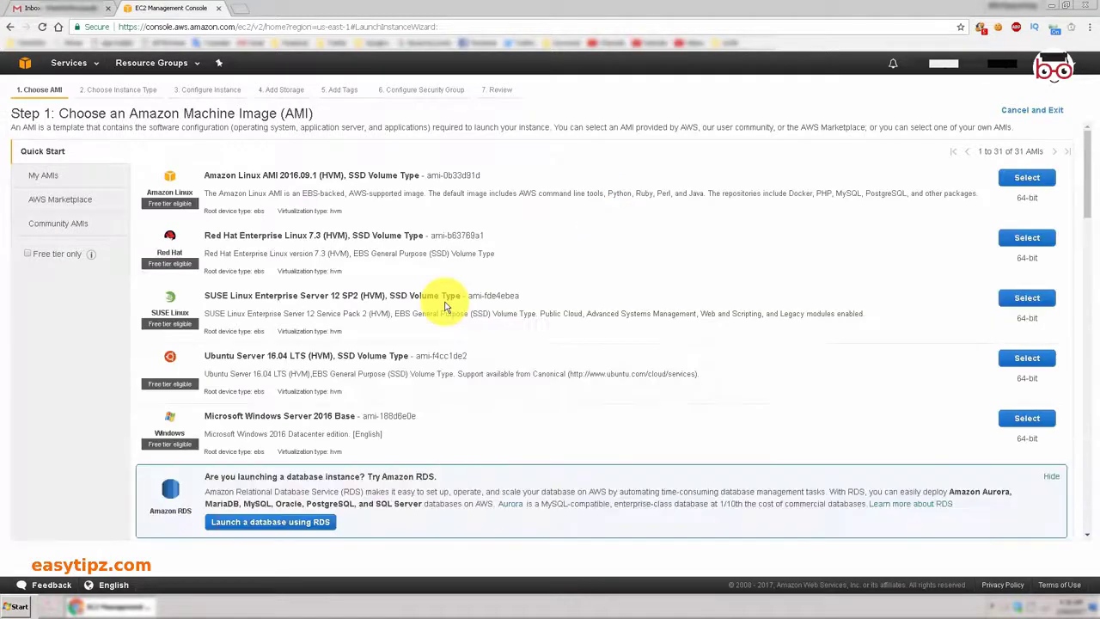
scroll(420, 360, down, 3)
scroll(545, 375, down, 7)
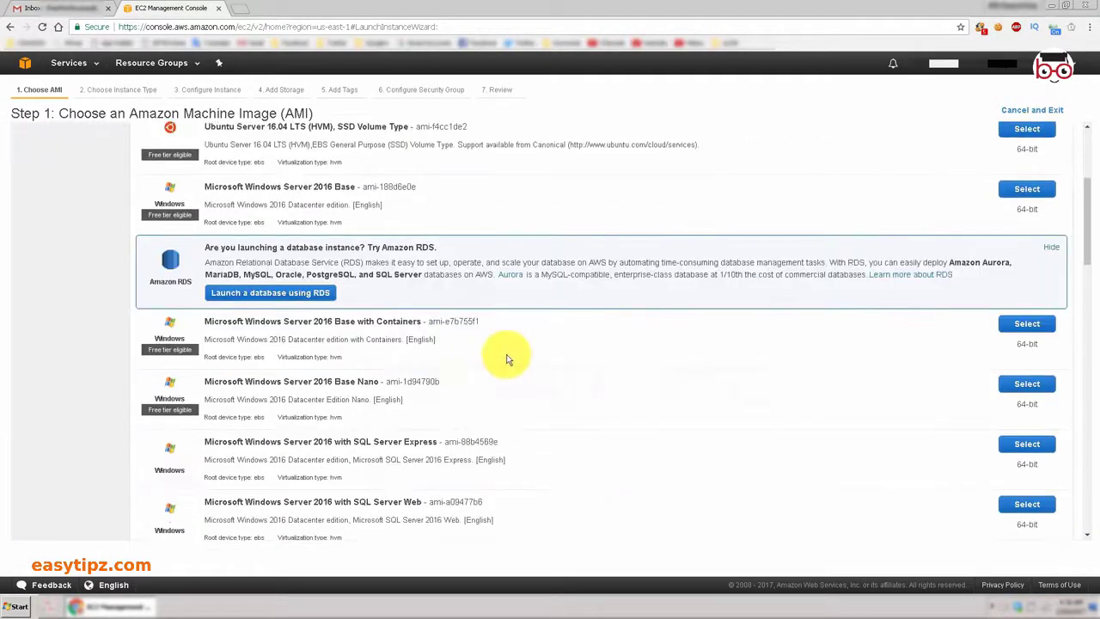
scroll(503, 369, up, 15)
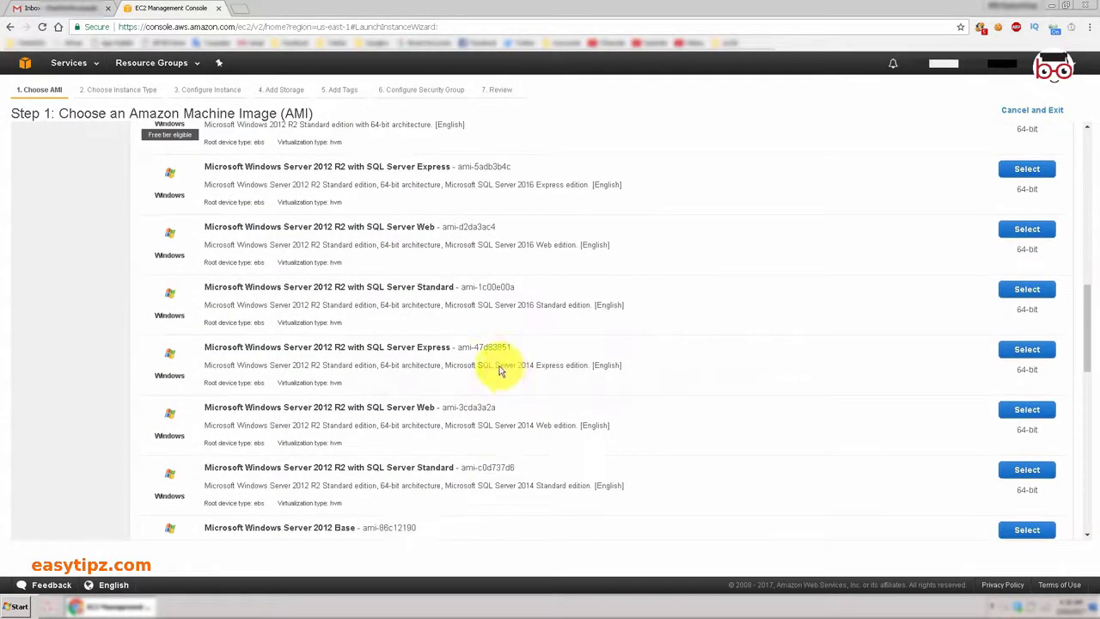